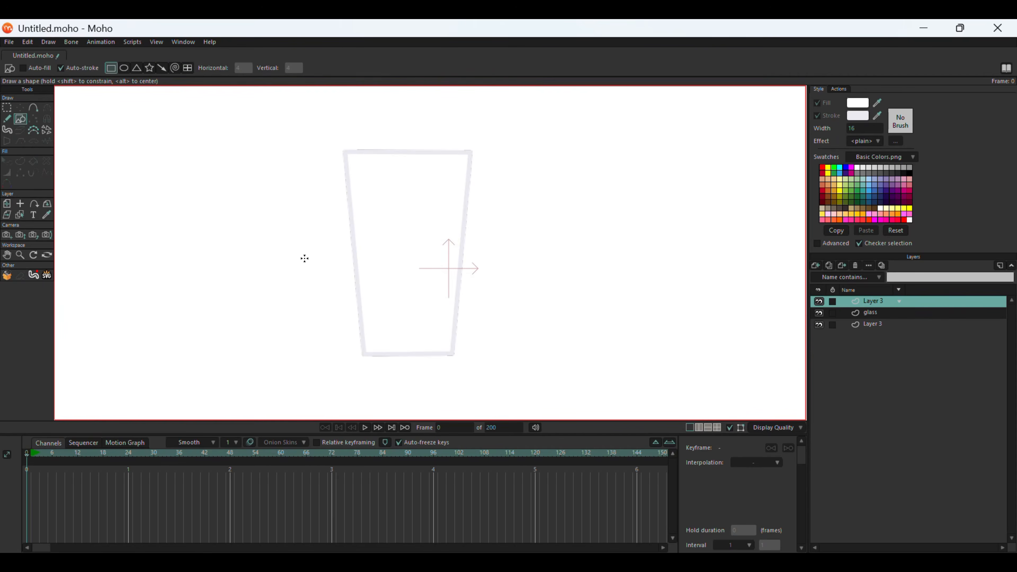
- Draw a rectangle across the lower half of the glass, extending past both sides, and give it an orange fill
mouse_move(305, 251)
left_mouse_down()
mouse_move(327, 326)
mouse_move(468, 377)
mouse_move(547, 375)
mouse_move(523, 375)
left_mouse_up()
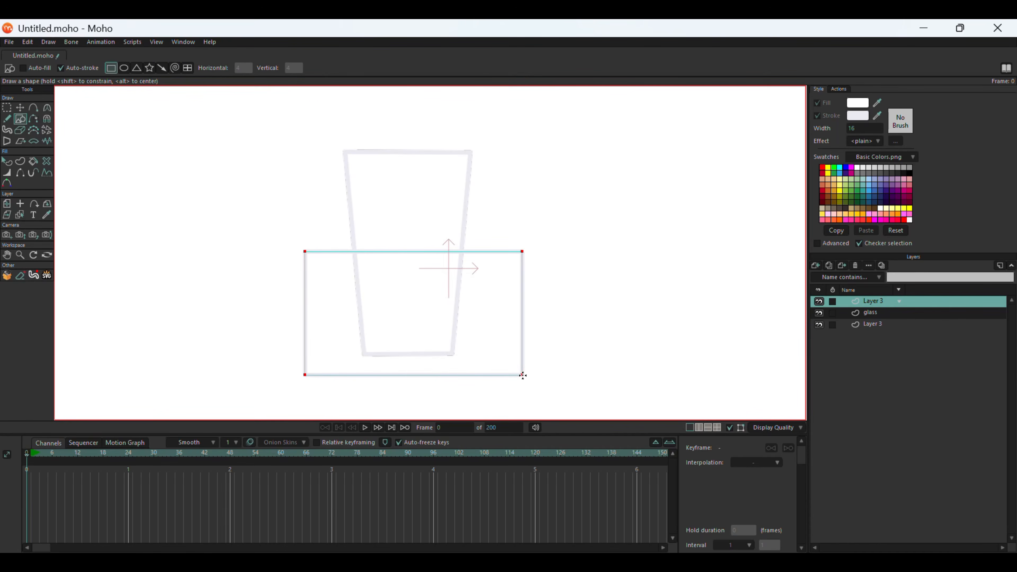
left_click(12, 162)
left_click(818, 103)
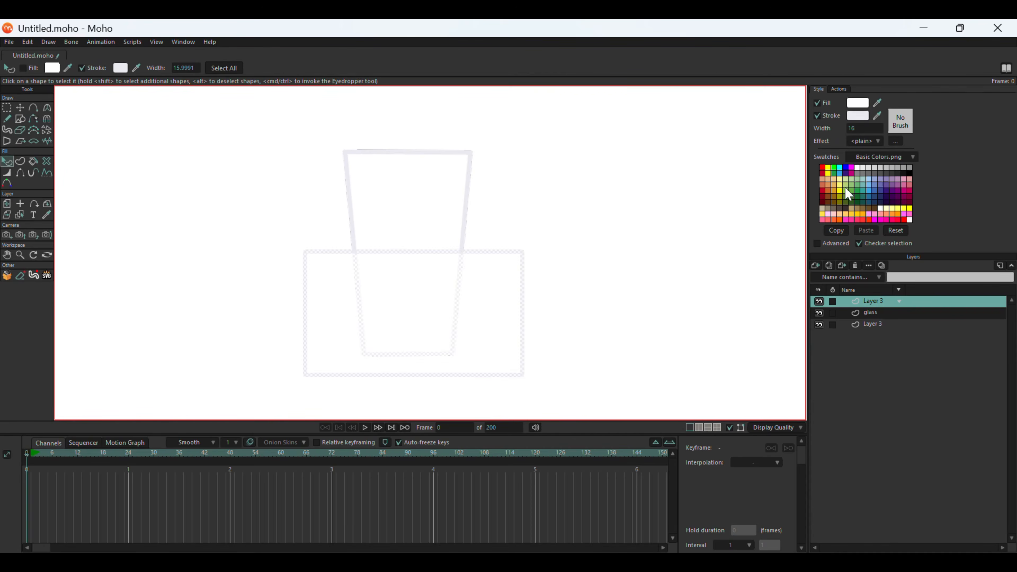
left_click(826, 191)
left_click(700, 208)
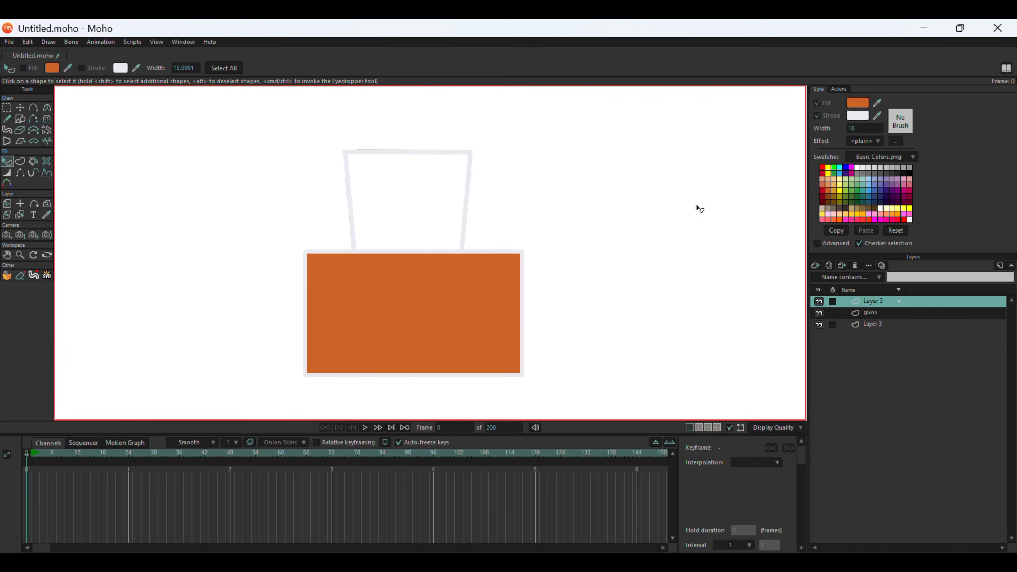
- Match the rectangle's stroke color to its orange fill
left_click(386, 258)
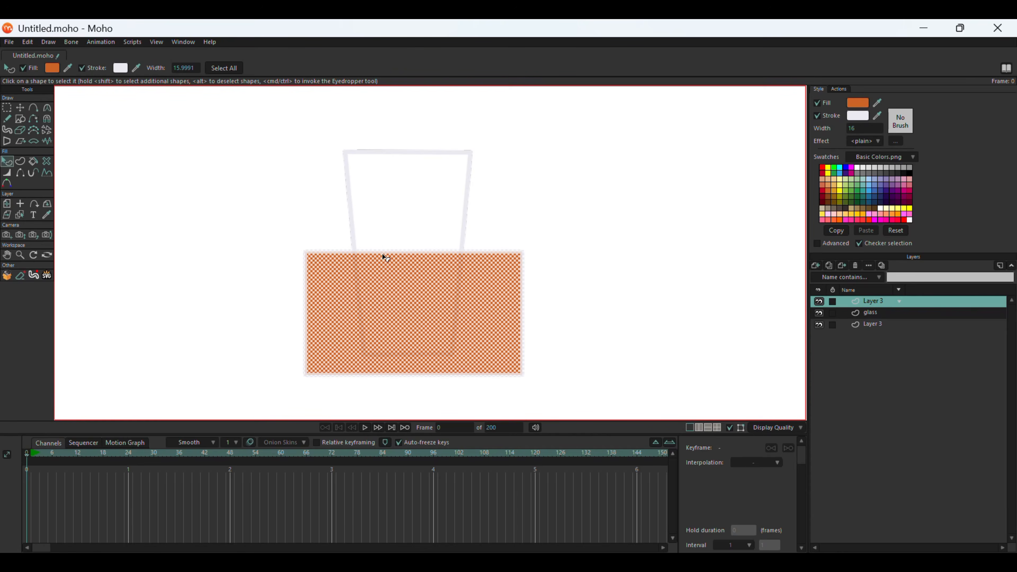
left_click_drag(876, 116, 858, 102)
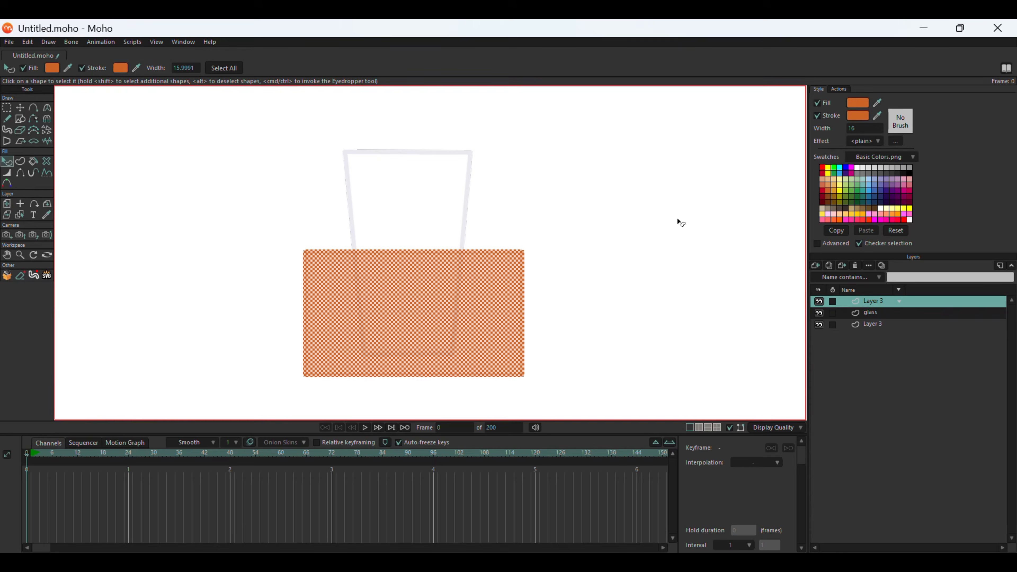
left_click(466, 211)
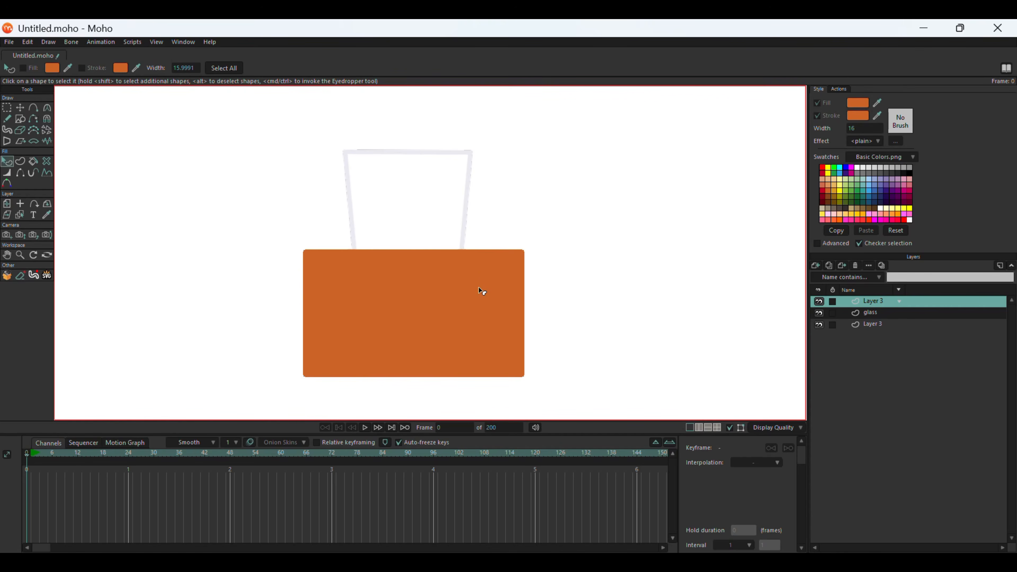
- Rename the rectangle's layer as orange
left_click(877, 313)
double_click(878, 303)
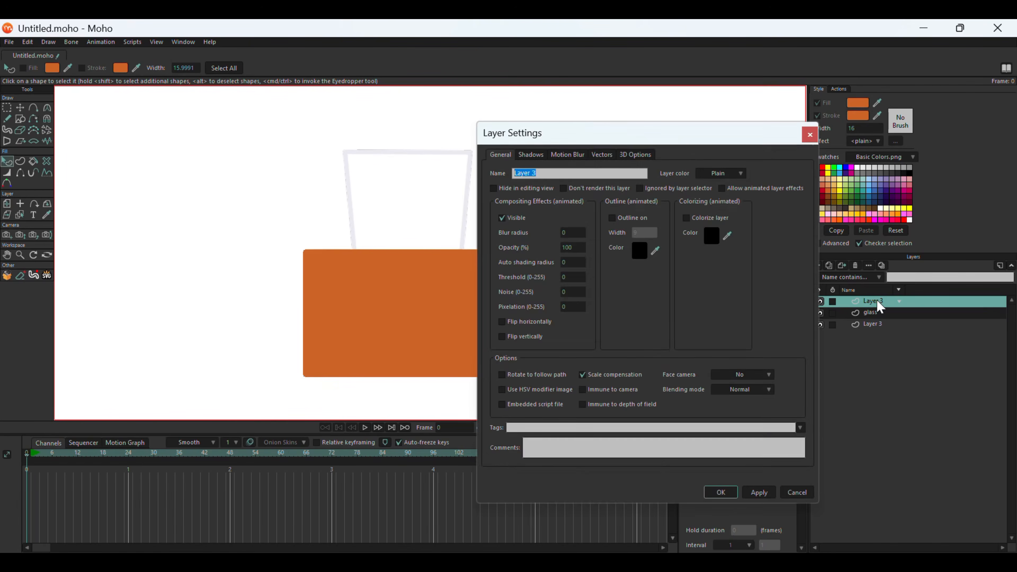
type("ora")
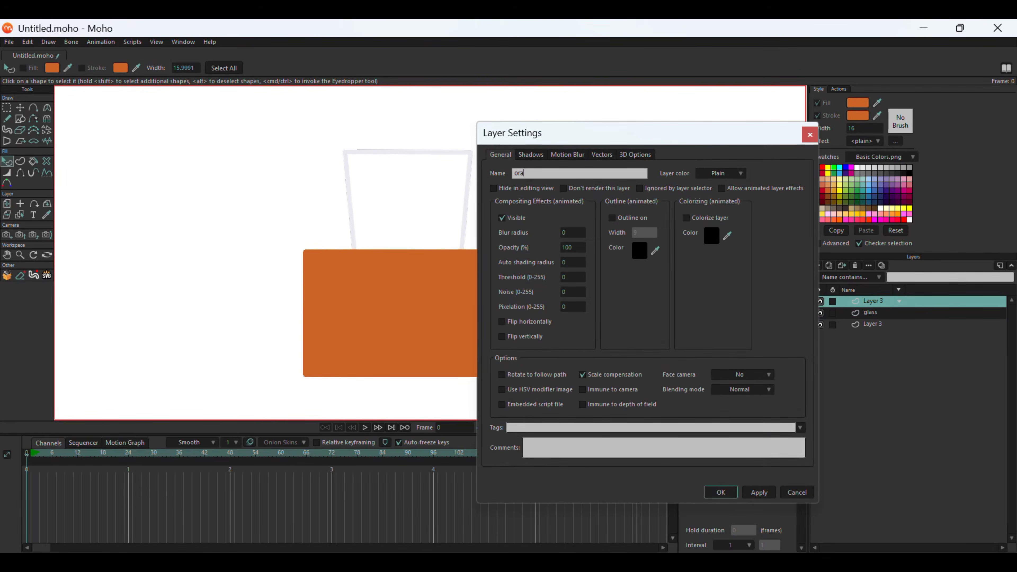
type("nge")
left_click(759, 492)
left_click(721, 492)
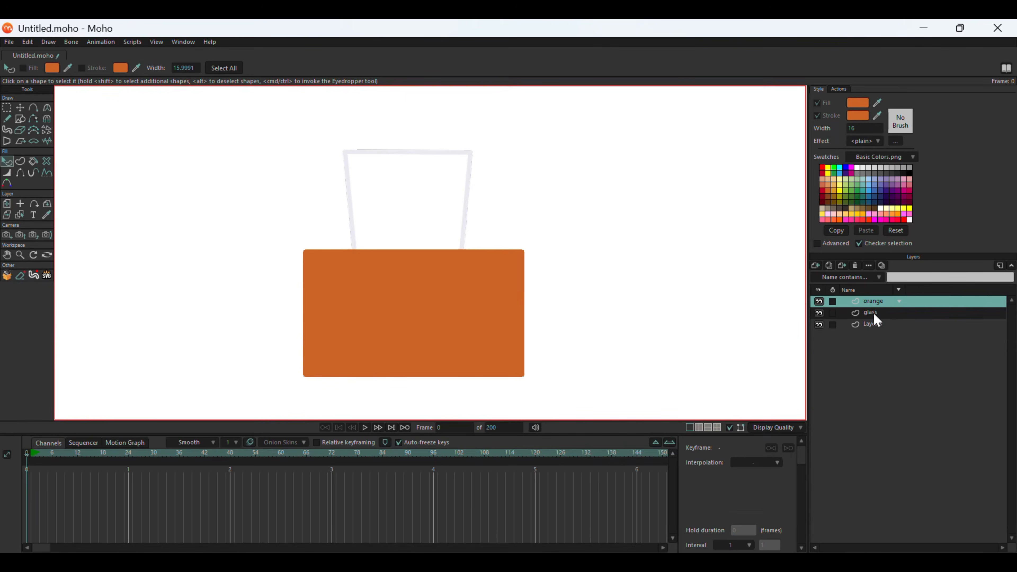
- Rename the lowest layer, the one beneath glass, as background
left_click(879, 325)
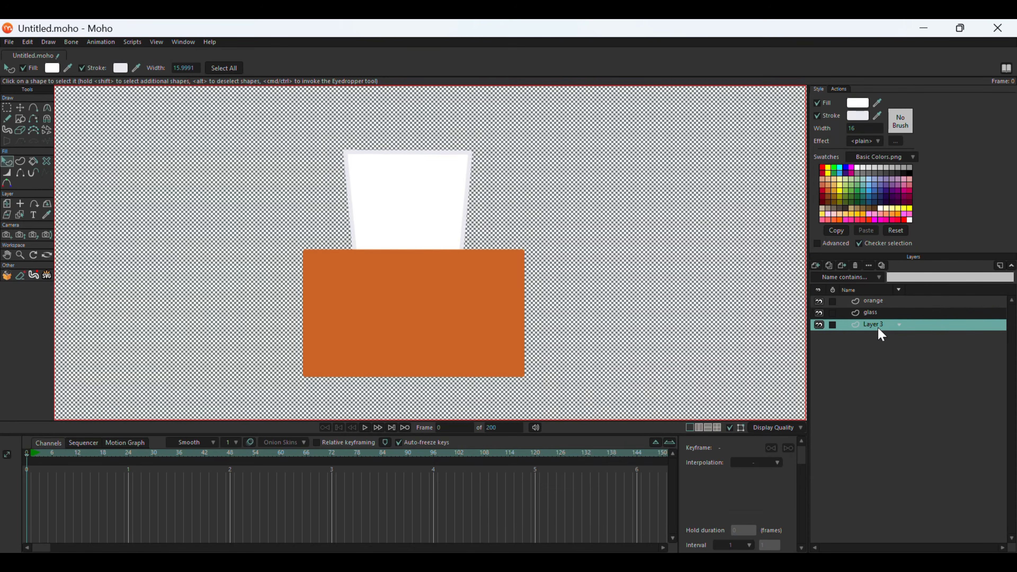
double_click(878, 326)
type("background")
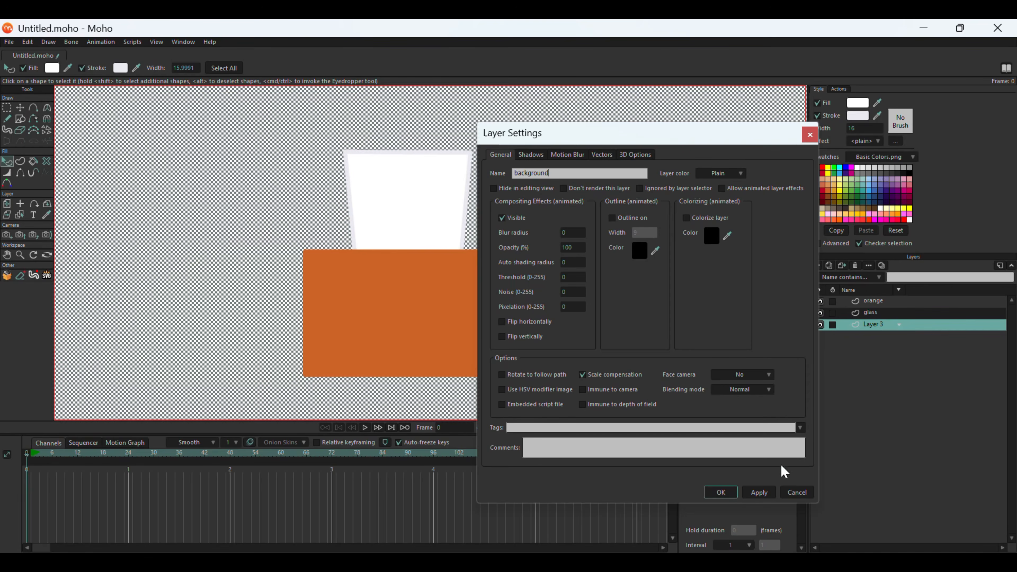
left_click(760, 492)
left_click(724, 492)
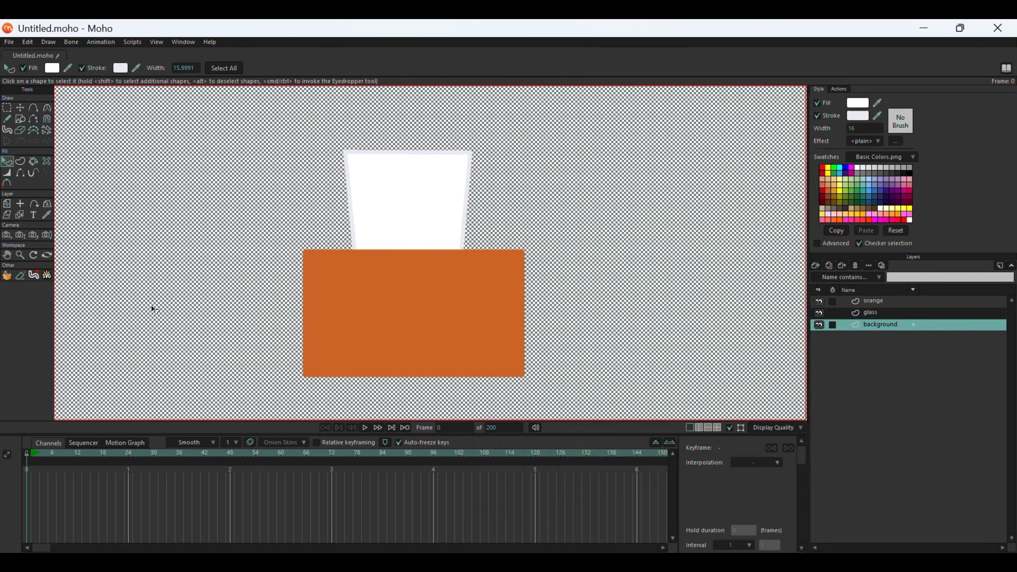
- Add a new vector layer named base above the orange layer
left_click(865, 301)
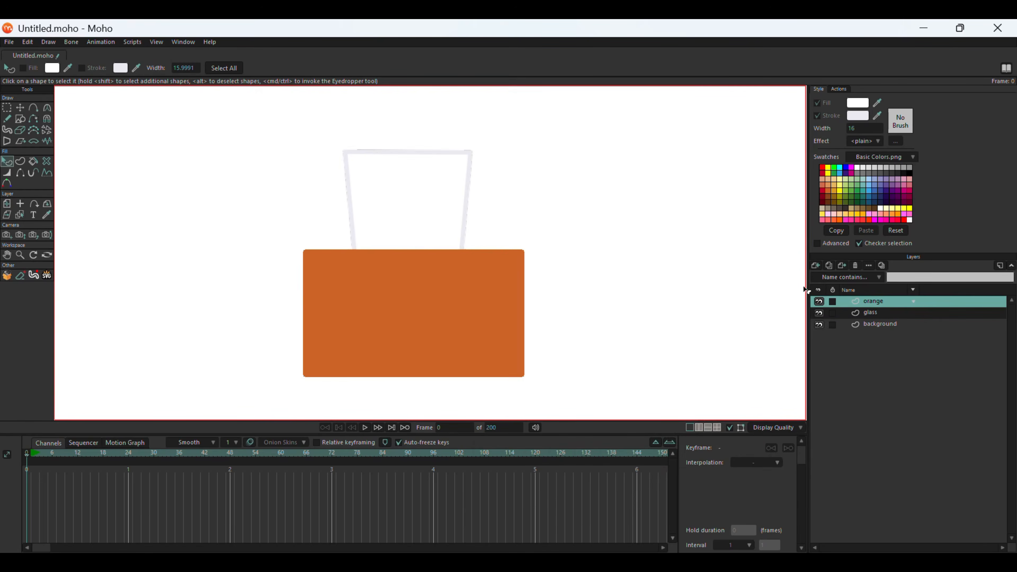
left_click(816, 265)
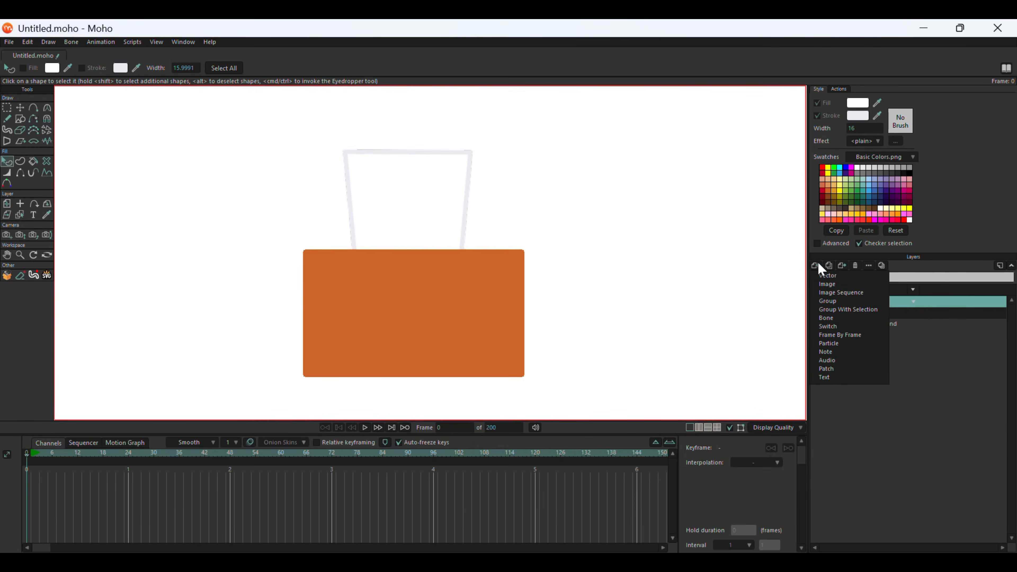
left_click(839, 276)
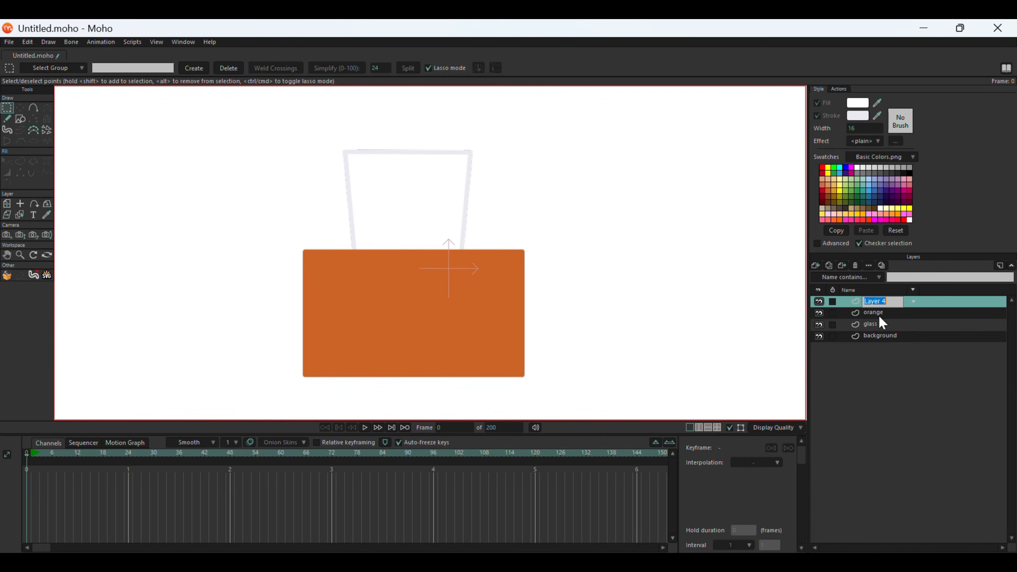
type("base")
left_click(923, 402)
- Group the base, orange and glass layers together, leaving the background layer outside the group
left_click(864, 337, "shift")
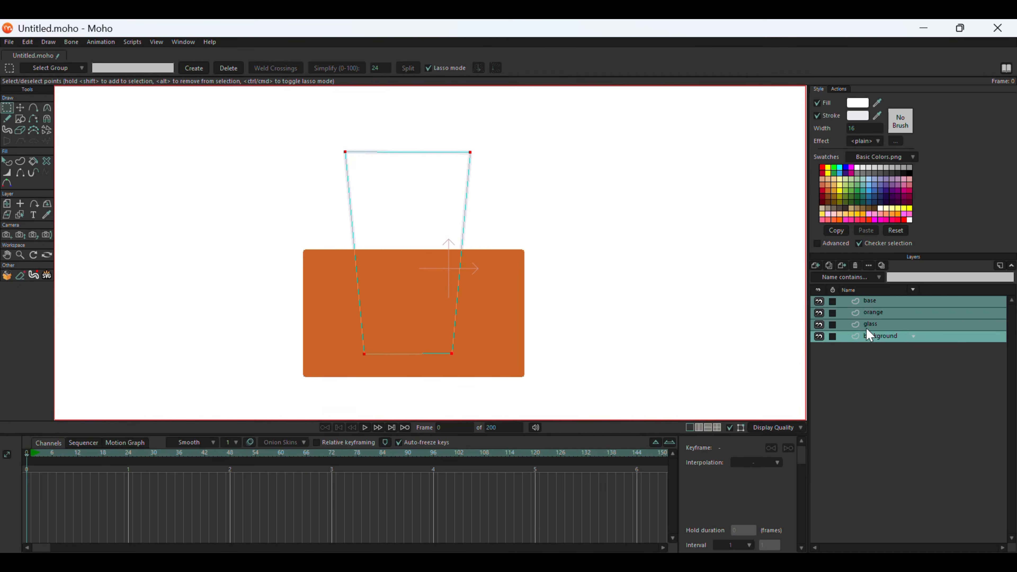
left_click(866, 328, "shift")
right_click(865, 326)
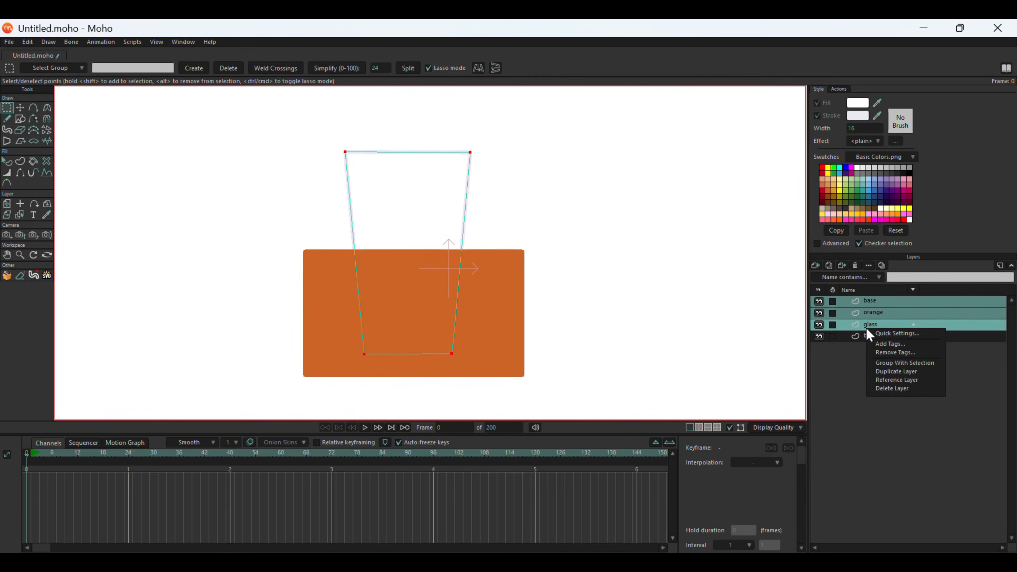
left_click(912, 362)
key("Return")
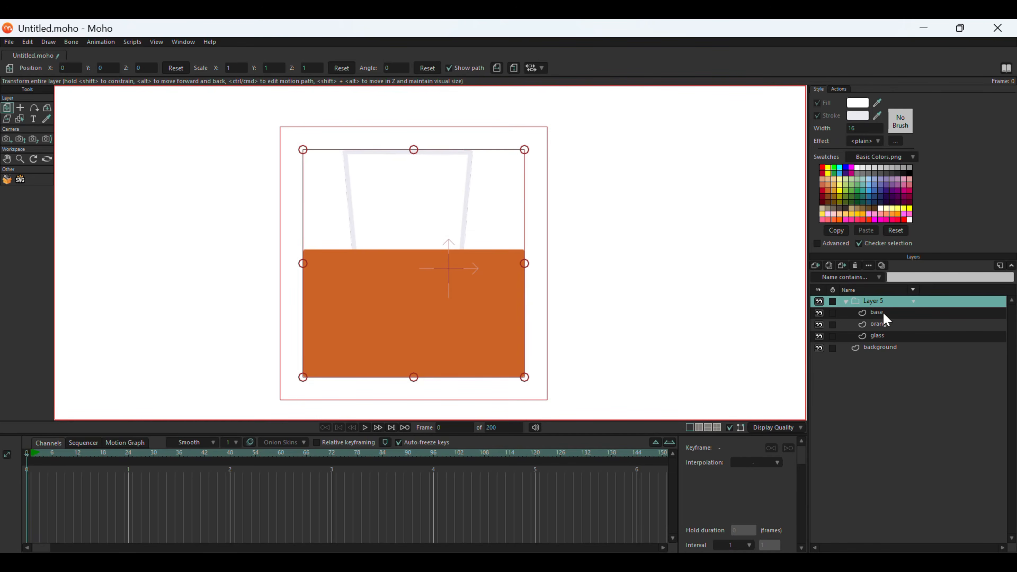
- Group the orange and glass layers into their own nested group beneath the base layer
left_click(890, 327)
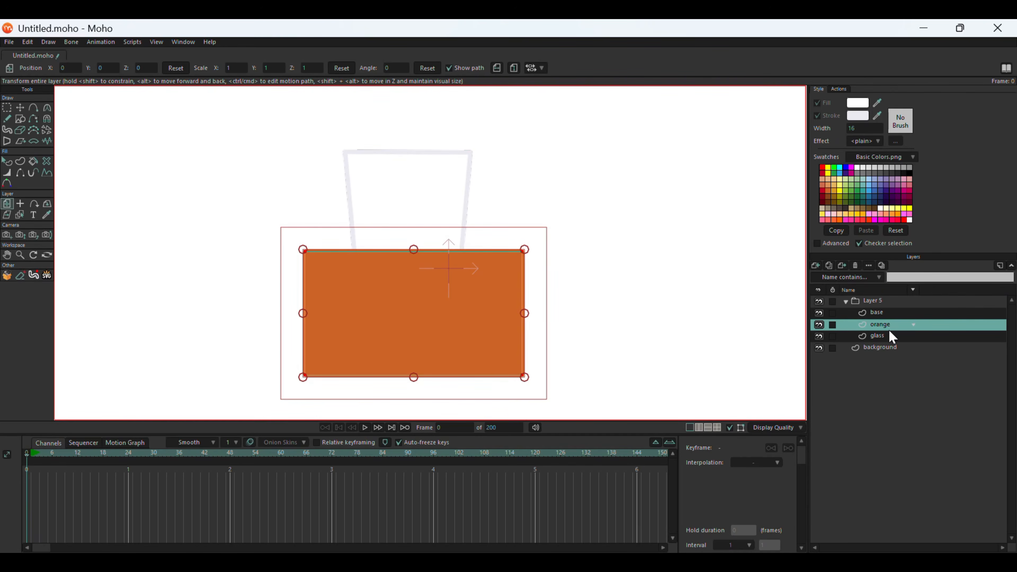
left_click(889, 333, "ctrl")
right_click(889, 334)
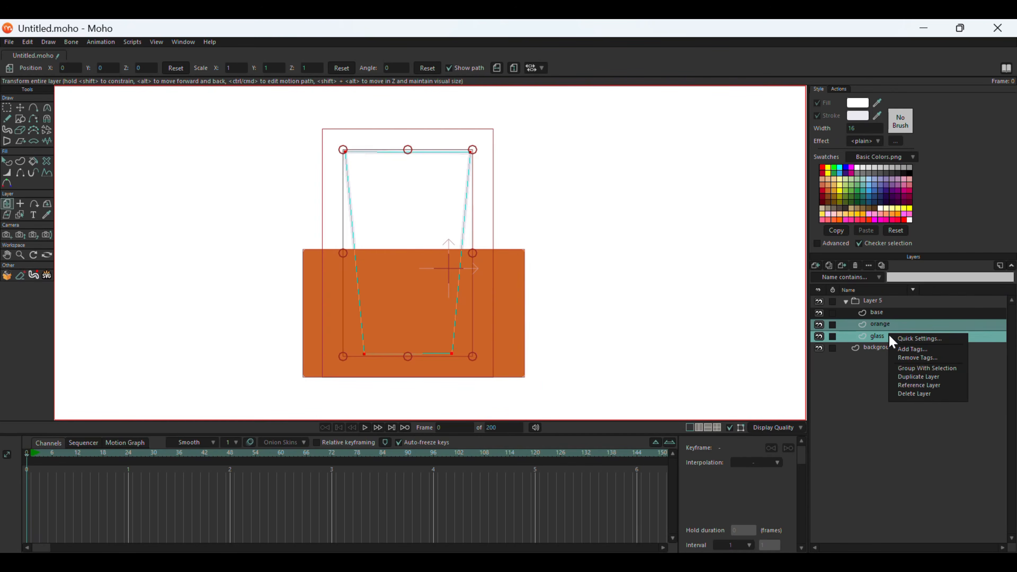
left_click(929, 372)
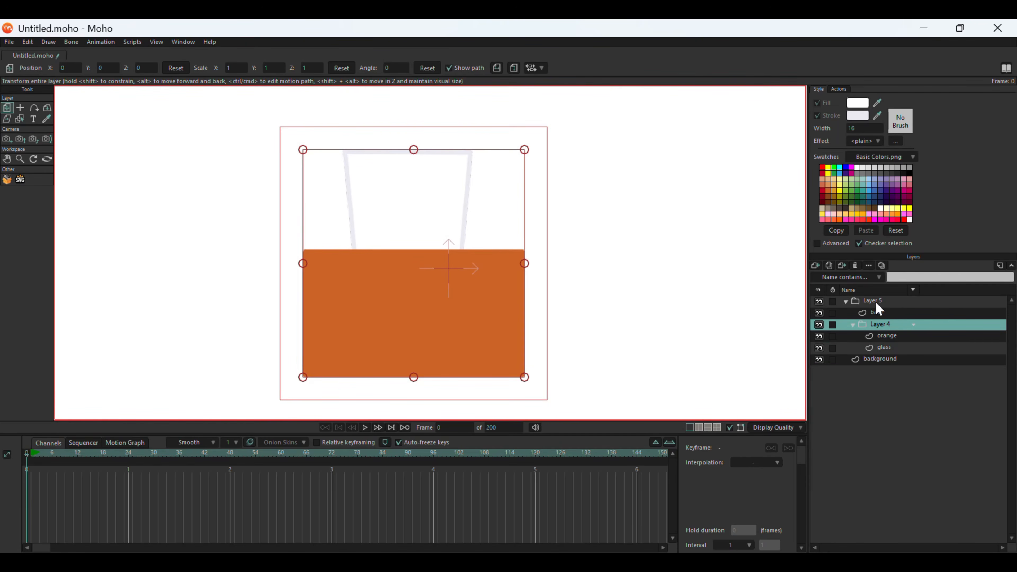
- Set the nested group's masking to Hide all so the orange is clipped to the glass shape
double_click(888, 330)
left_click(605, 156)
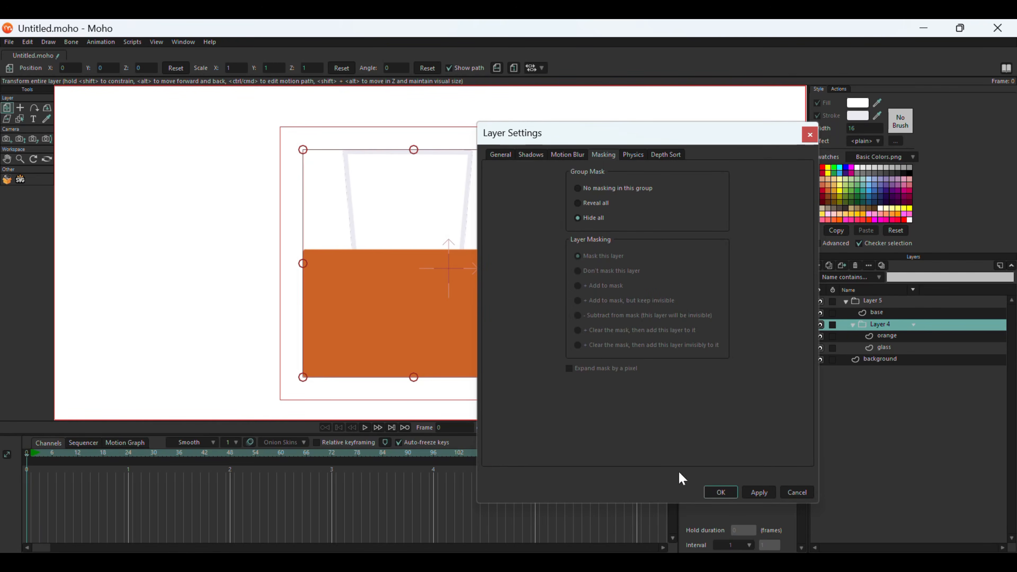
left_click(759, 492)
left_click(720, 492)
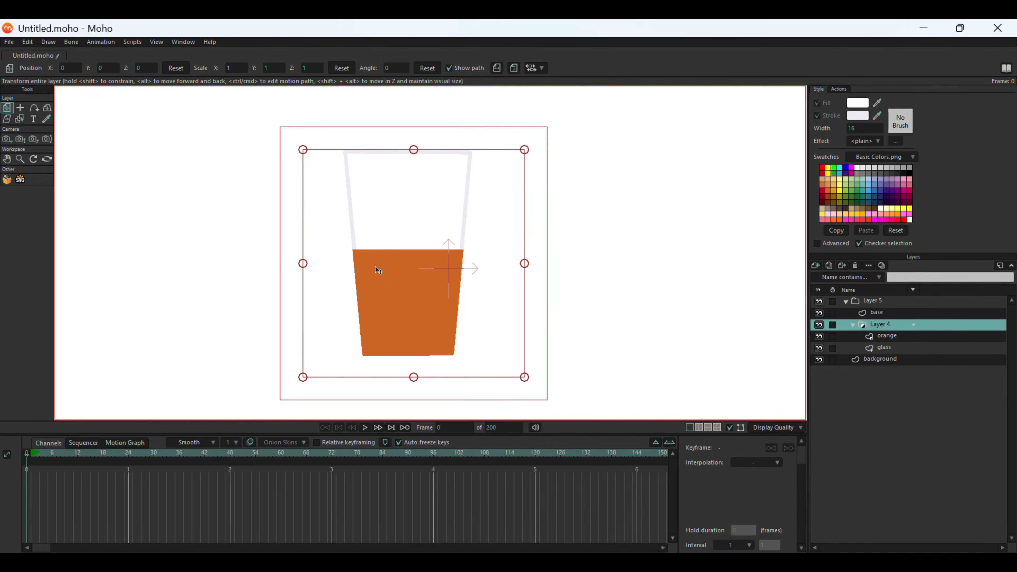
- Set the glass layer to Add to mask with Exclude strokes enabled
scroll(379, 271, "up", 3)
double_click(889, 348)
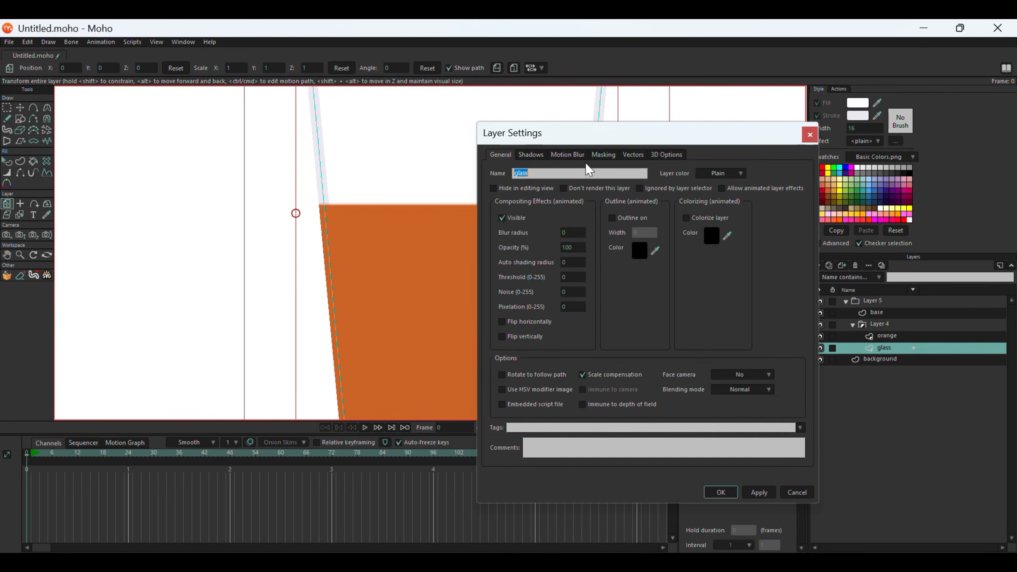
left_click(603, 155)
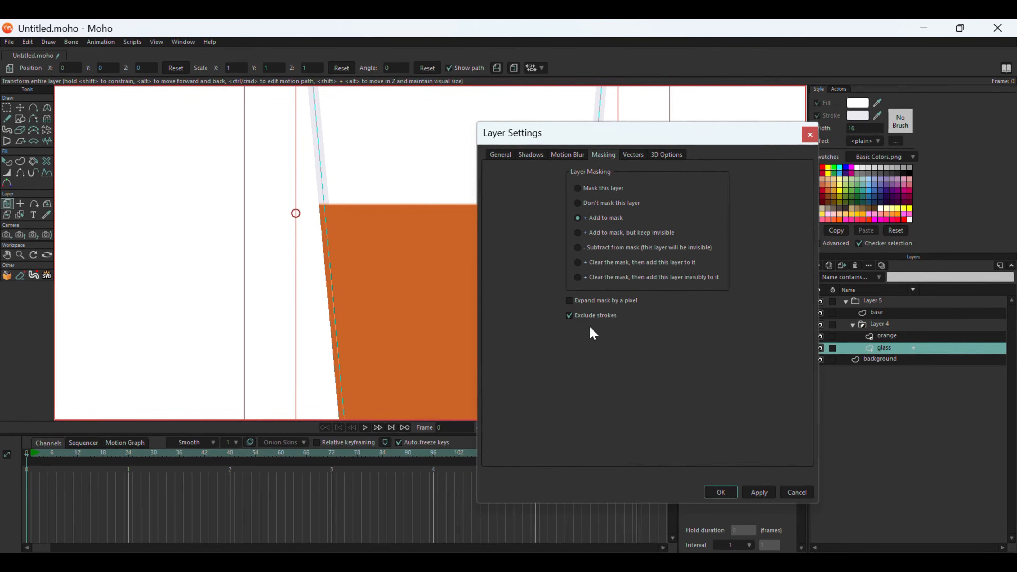
left_click(755, 493)
left_click(721, 492)
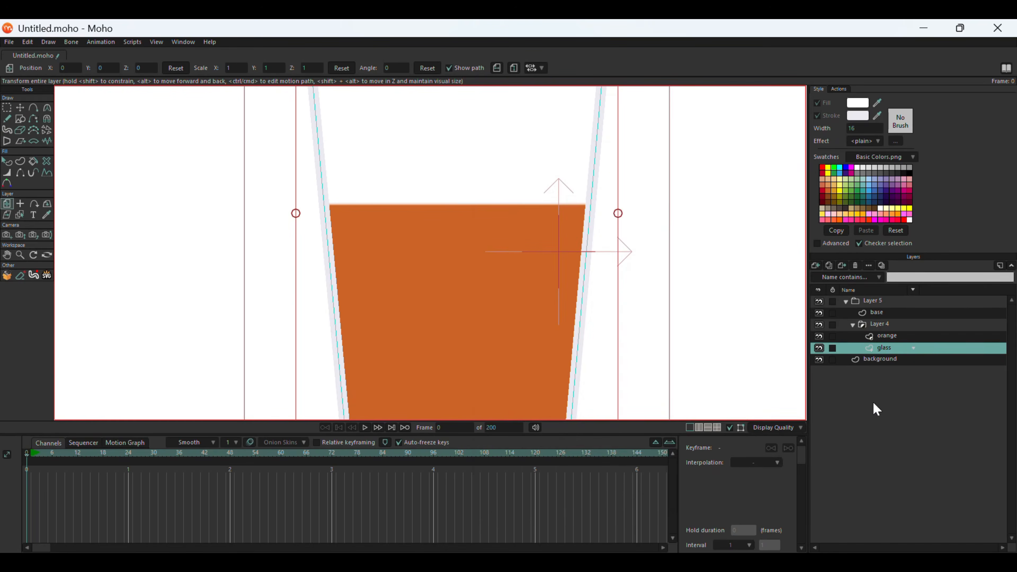
- Split the orange rectangle's edges repeatedly to add closely spaced points all around its outline
left_click(887, 337)
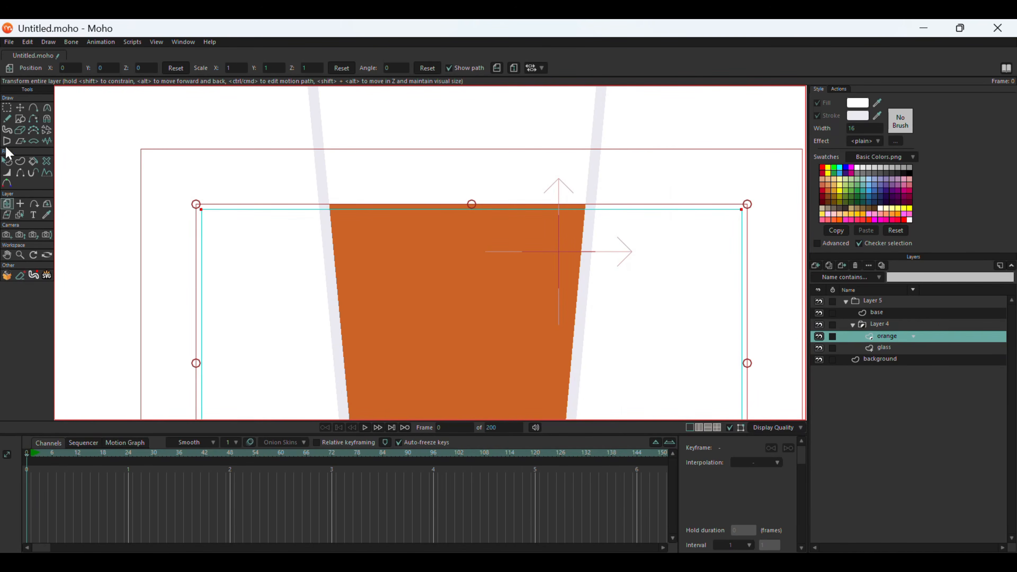
left_click(7, 108)
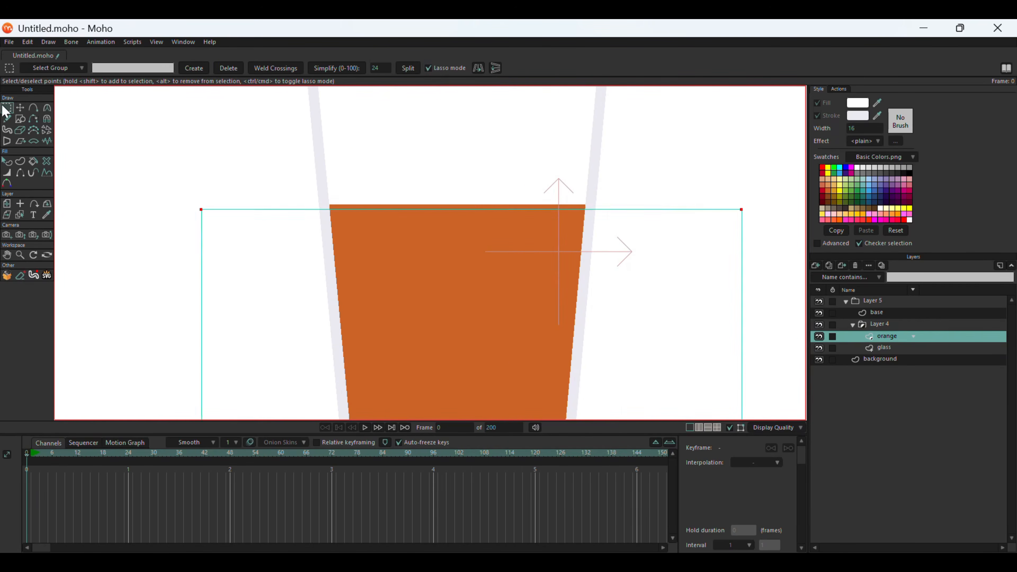
scroll(402, 212, "down", 2)
mouse_move(184, 179)
left_mouse_down()
mouse_move(560, 174)
mouse_move(661, 187)
mouse_move(692, 252)
mouse_move(692, 342)
mouse_move(663, 415)
mouse_move(657, 372)
mouse_move(684, 353)
mouse_move(680, 426)
mouse_move(467, 428)
mouse_move(444, 415)
mouse_move(409, 140)
left_mouse_up()
scroll(657, 378, "down", 4)
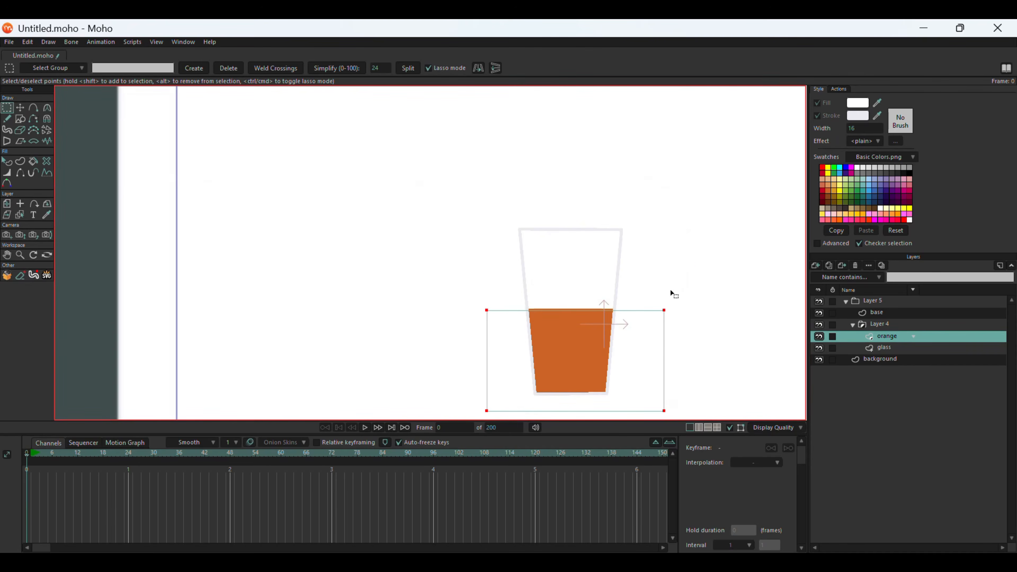
scroll(681, 385, "up", 1)
left_click(407, 72)
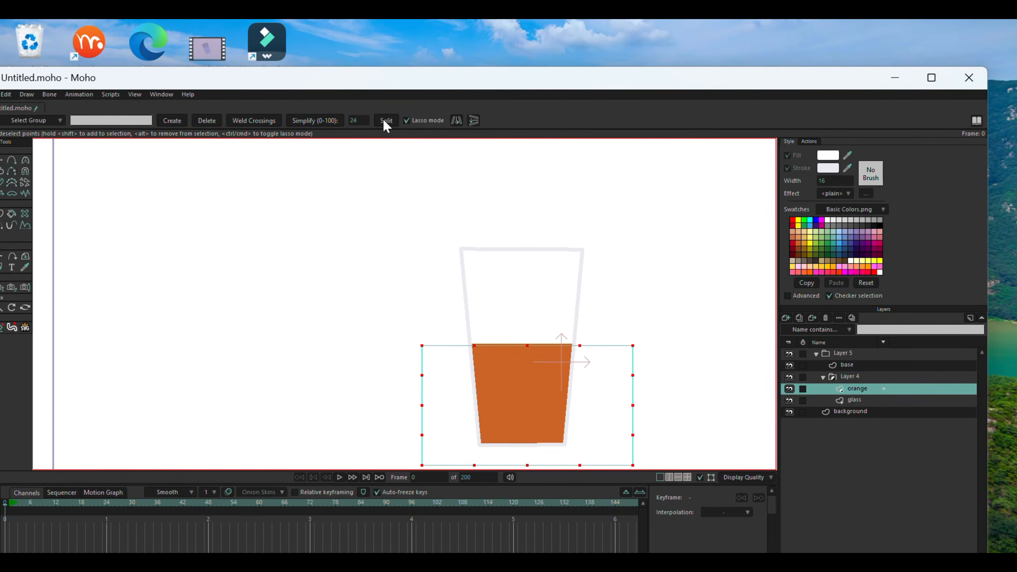
left_click(386, 121)
left_click(385, 122)
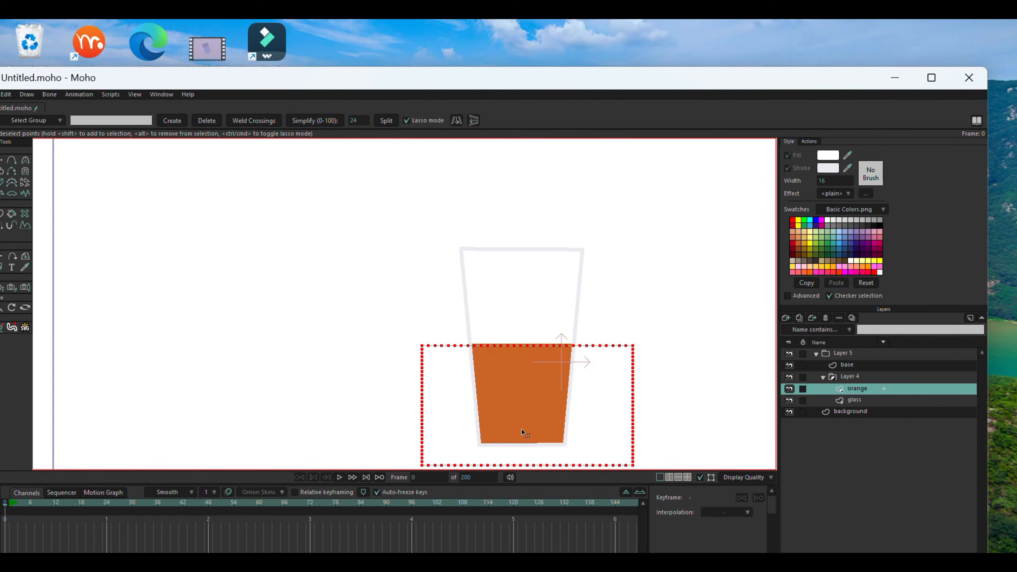
- Convert the nested group holding the orange and glass layers to a bone layer
scroll(525, 430, "up", 3)
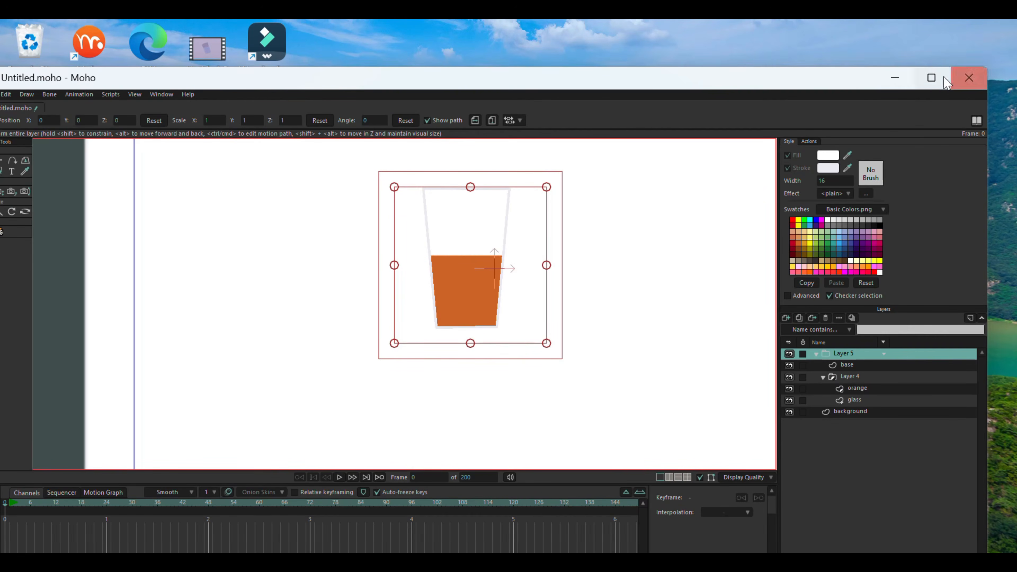
left_click(931, 77)
scroll(517, 161, "up", 4)
scroll(518, 152, "down", 1)
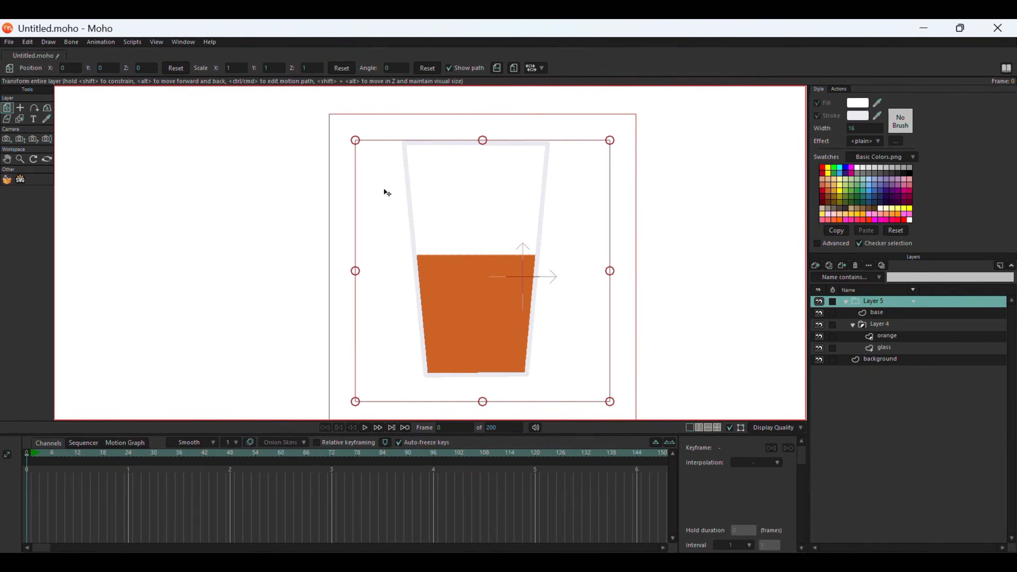
right_click(888, 327)
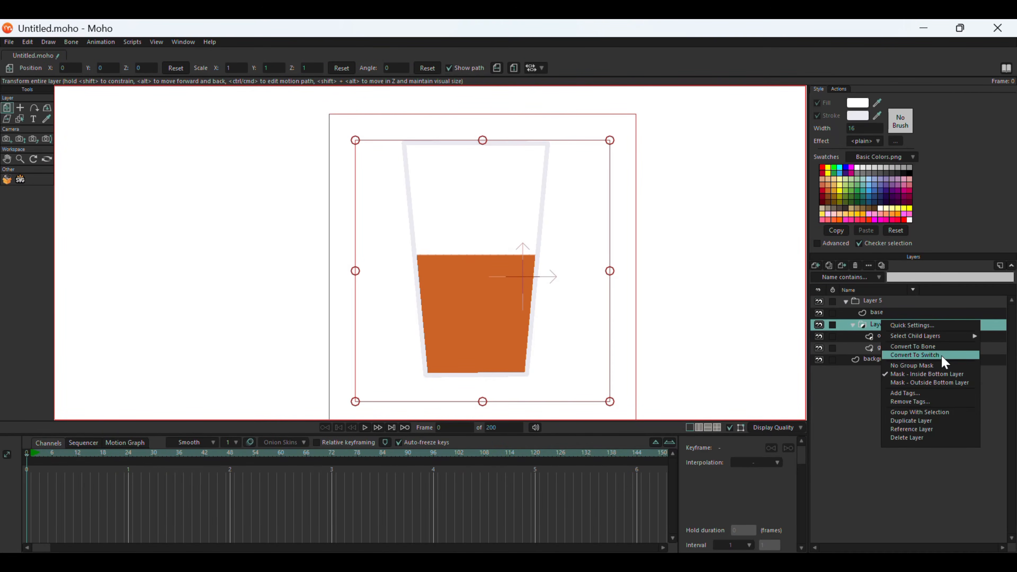
left_click(913, 347)
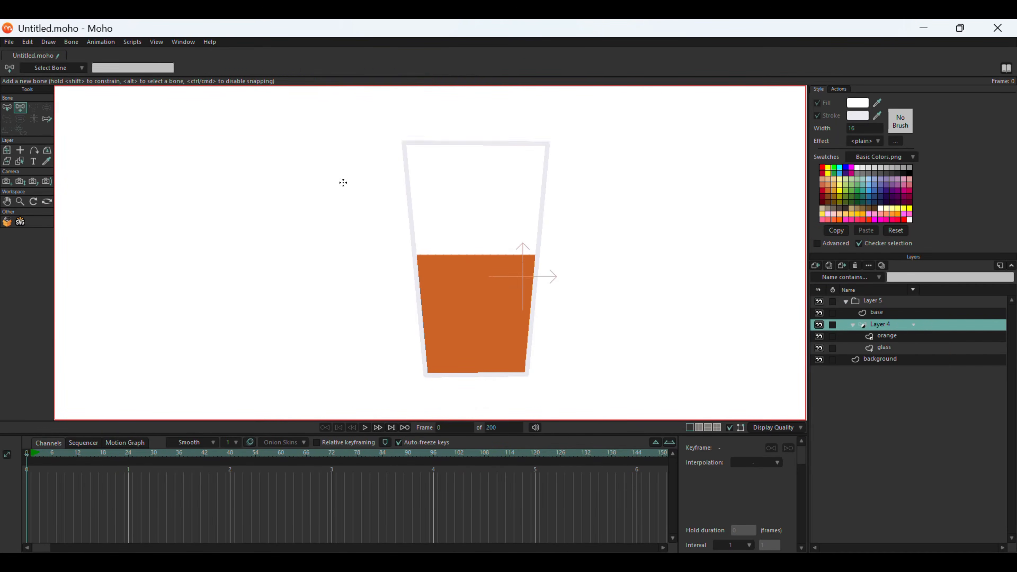
- Add a pin bone below the glass and draw a vertical chain of three bones up the liquid's left side
scroll(343, 181, "down", 2)
left_click(423, 326)
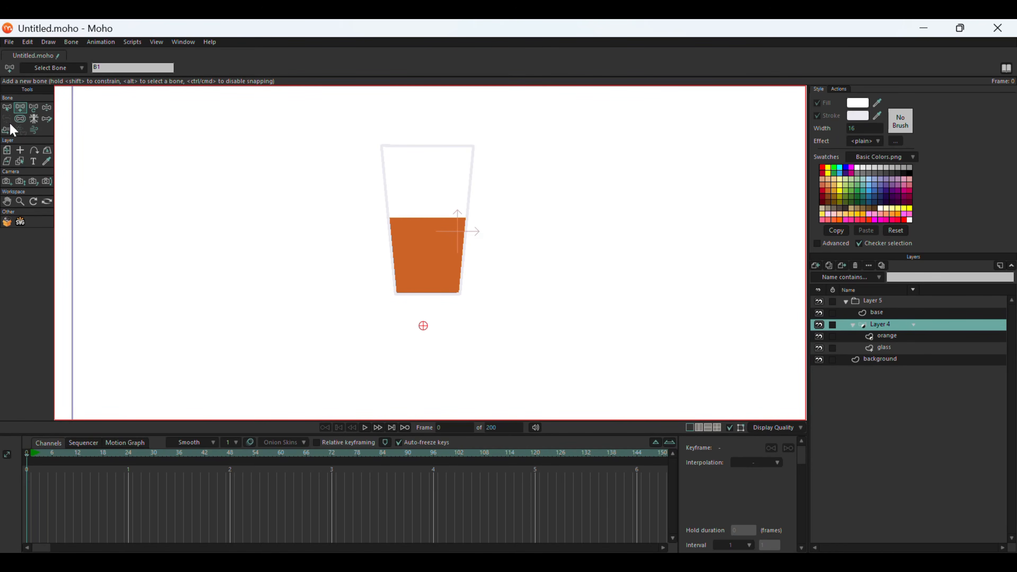
scroll(441, 250, "up", 3)
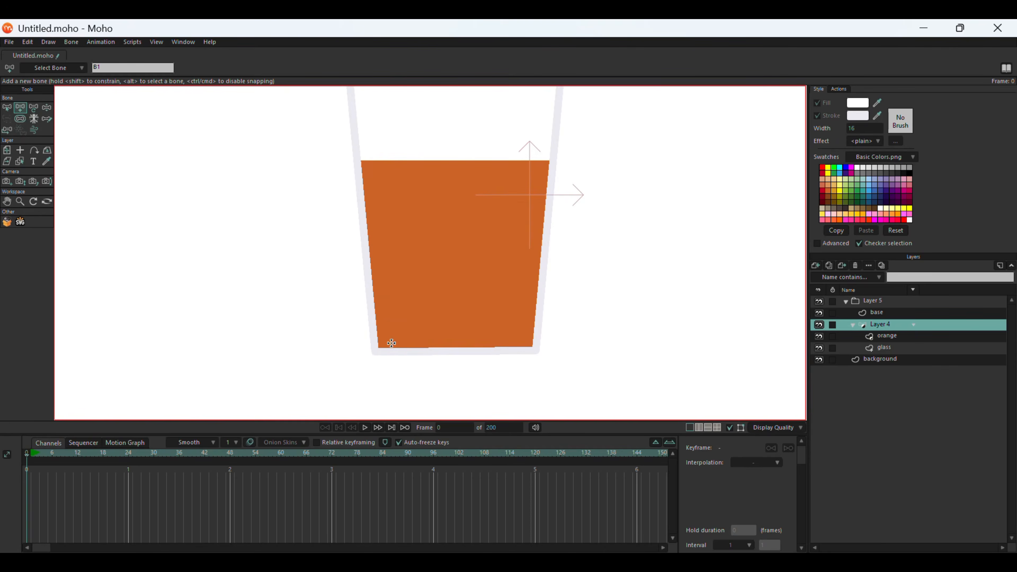
left_click_drag(392, 343, 393, 163)
- Duplicate the three-bone chain five times and spread the copies side by side across the liquid's full width
left_click(6, 107)
left_click_drag(449, 289, 397, 428)
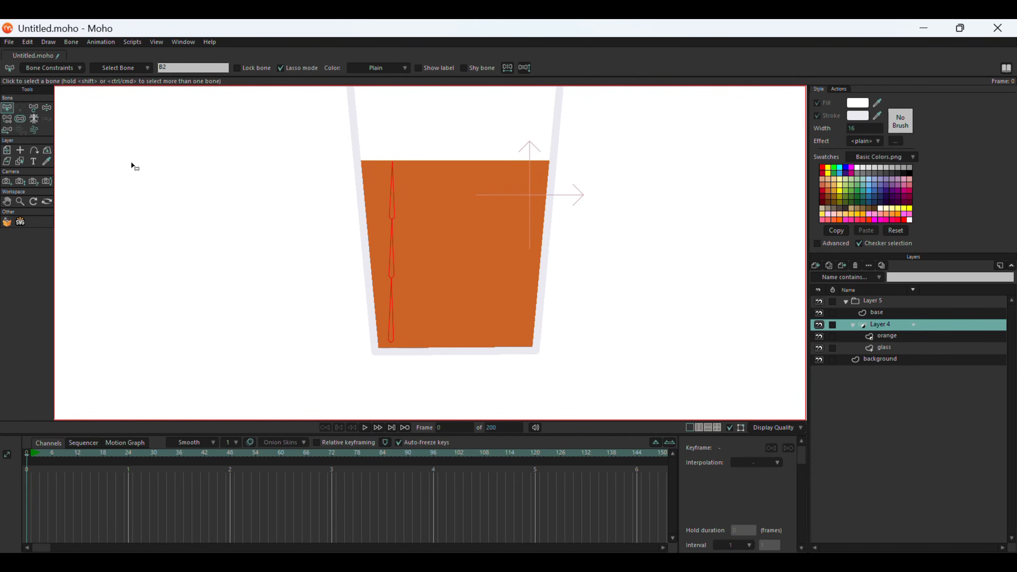
key("t")
left_click_drag(392, 344, 477, 349)
key("ctrl+c")
key("ctrl+v")
key("ctrl+c")
key("ctrl+v")
key("ctrl+c")
key("ctrl+v")
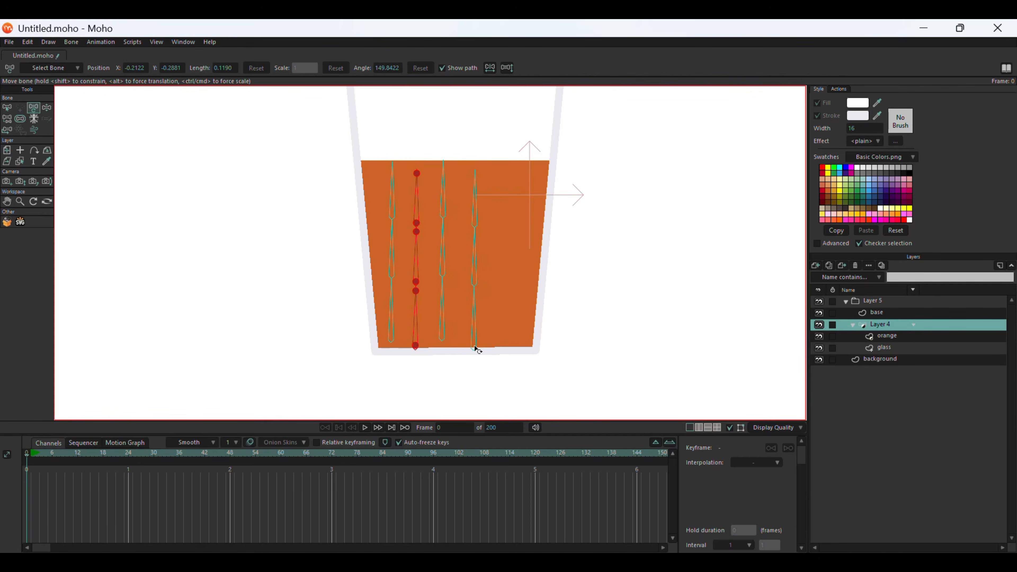
left_click_drag(416, 347, 502, 341)
key("ctrl+c")
key("ctrl+v")
left_click_drag(417, 347, 530, 348)
- Set the bone strength of all the liquid's bone chains to 0.10
left_click(7, 107)
mouse_move(715, 370)
left_mouse_down()
mouse_move(276, 104)
mouse_move(612, 403)
left_mouse_up()
left_click(20, 119)
left_click_drag(139, 71, 116, 68)
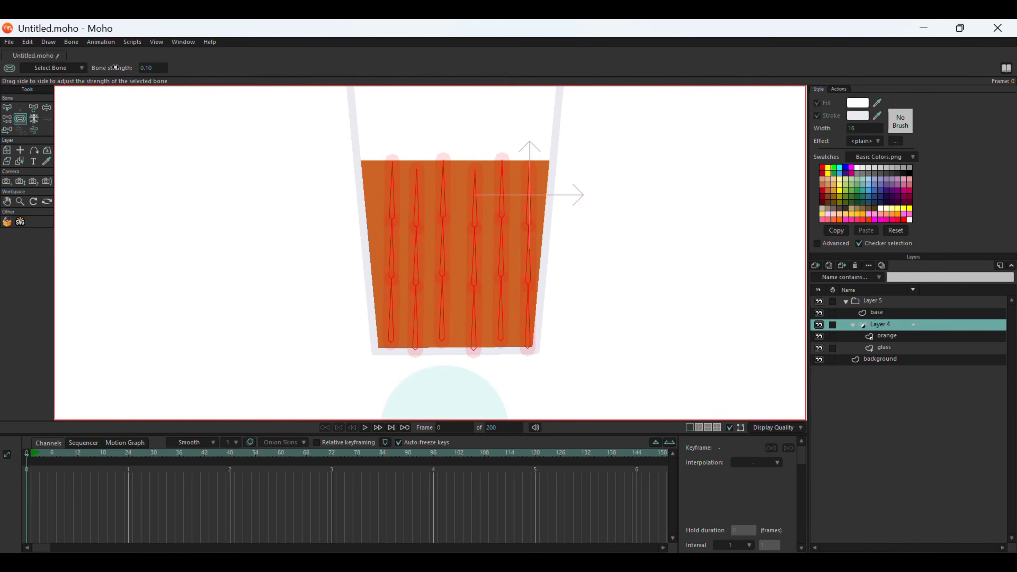
- Parent the bottom bone of each of the six chains to the pin bone below the glass
left_click(6, 108)
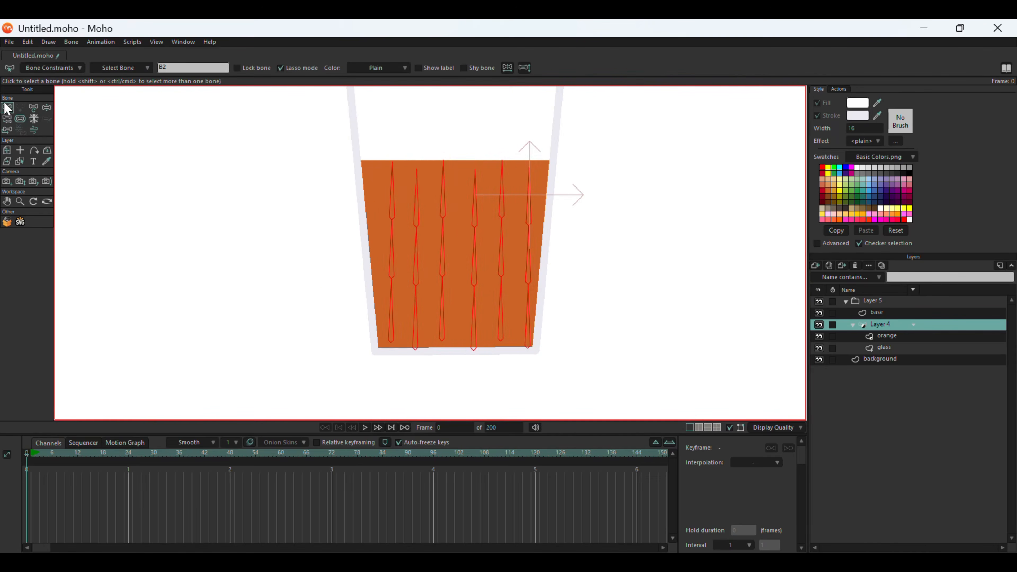
scroll(302, 153, "down", 2)
left_click(544, 338)
mouse_move(609, 319)
left_mouse_down()
mouse_move(513, 288)
mouse_move(288, 293)
left_mouse_up()
left_click(7, 130)
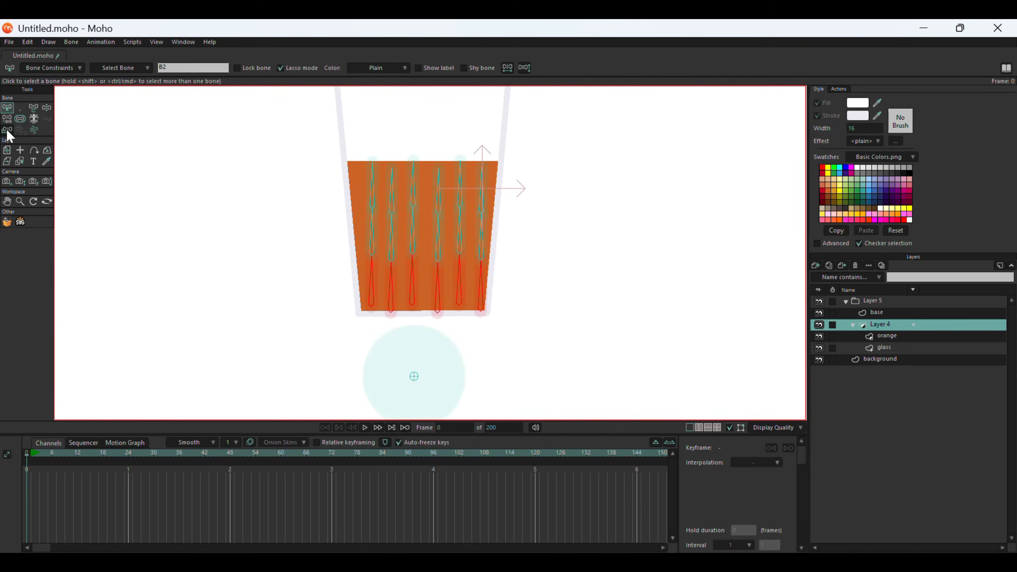
left_click(414, 375)
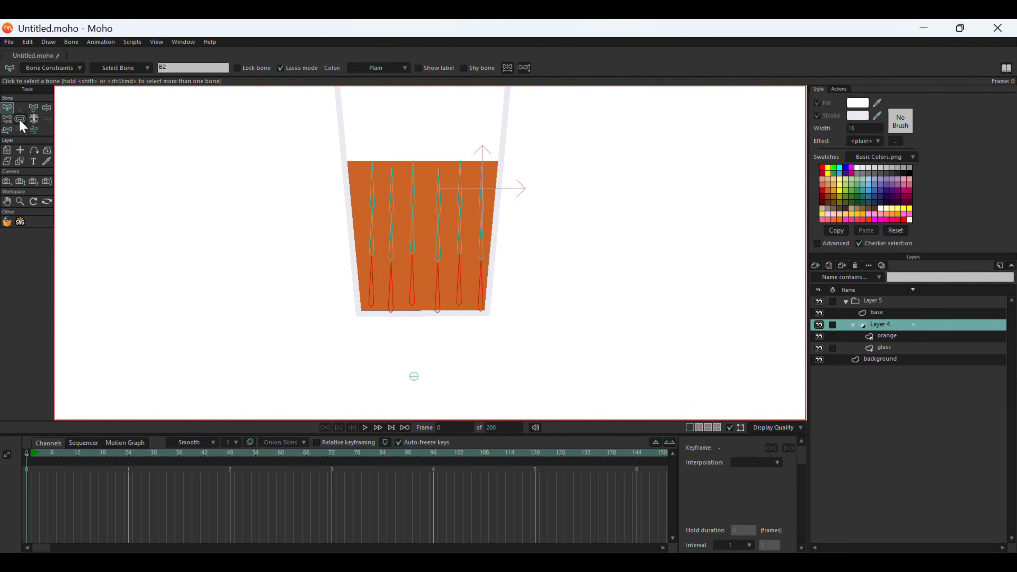
left_click(7, 119)
left_click(417, 378)
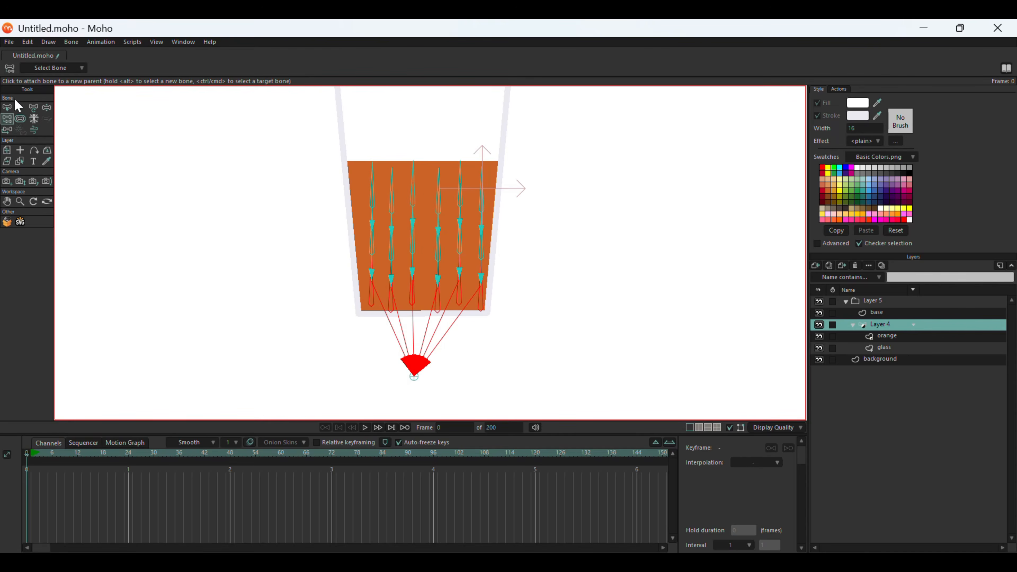
- Enable bone dynamics on the middle and upper bones of all chains, with torque 2, spring 2 and damping 1
left_click(7, 107)
mouse_move(493, 131)
left_mouse_down()
mouse_move(400, 228)
mouse_move(372, 90)
left_mouse_up()
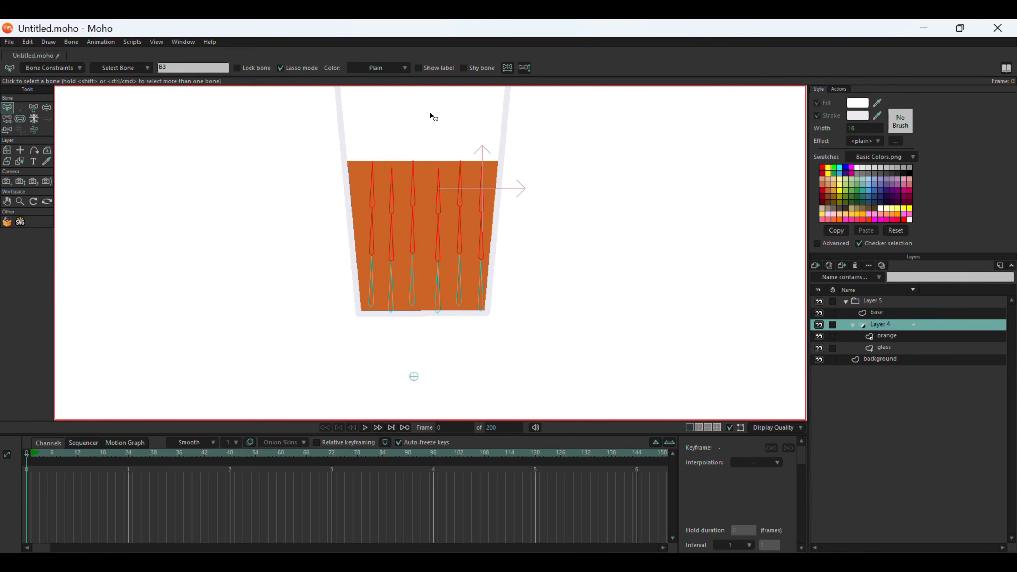
scroll(432, 114, "up", 1)
left_click(44, 68)
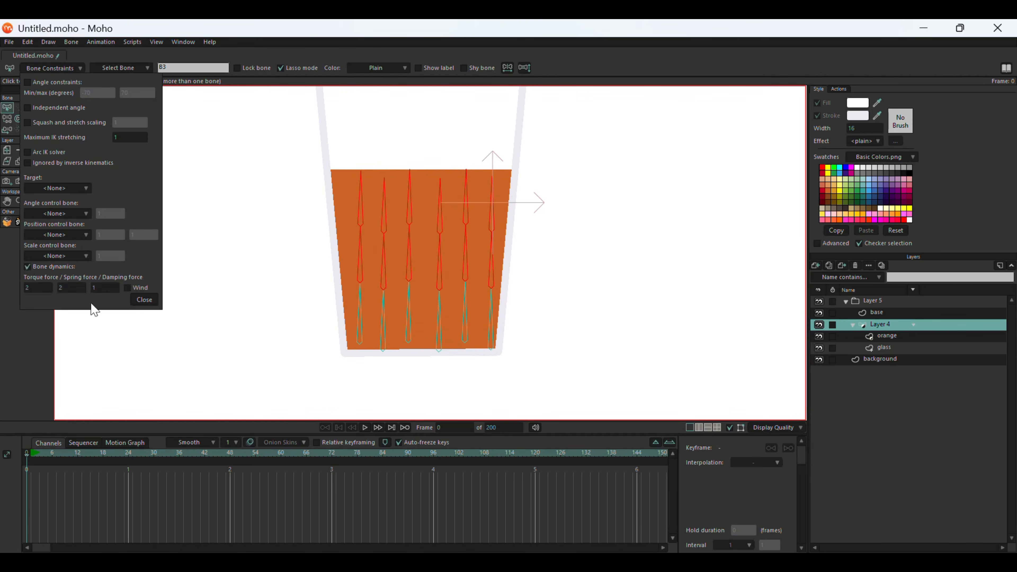
left_click(143, 301)
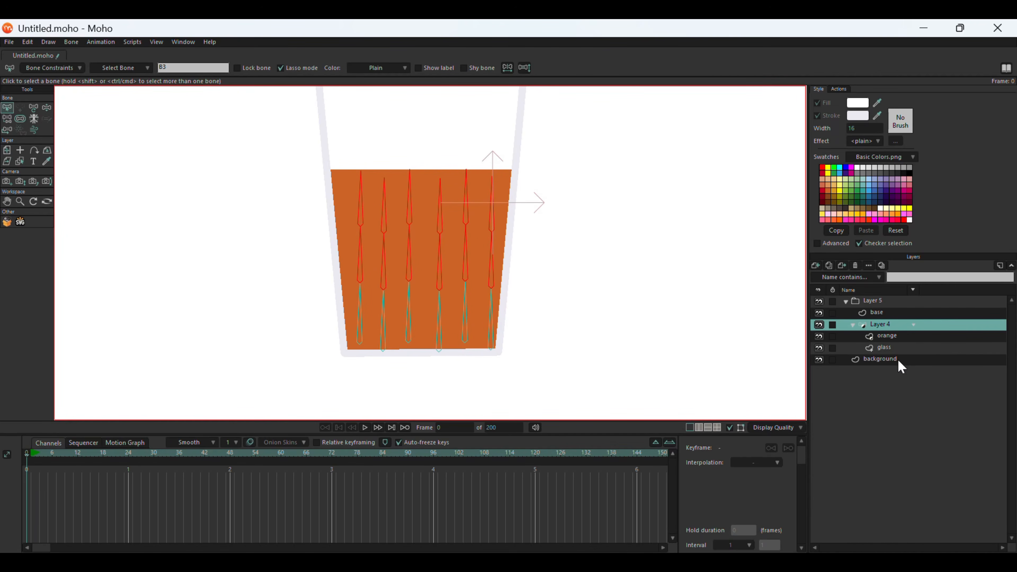
- Bind the glass layer to the pin bone below the glass
left_click(895, 350)
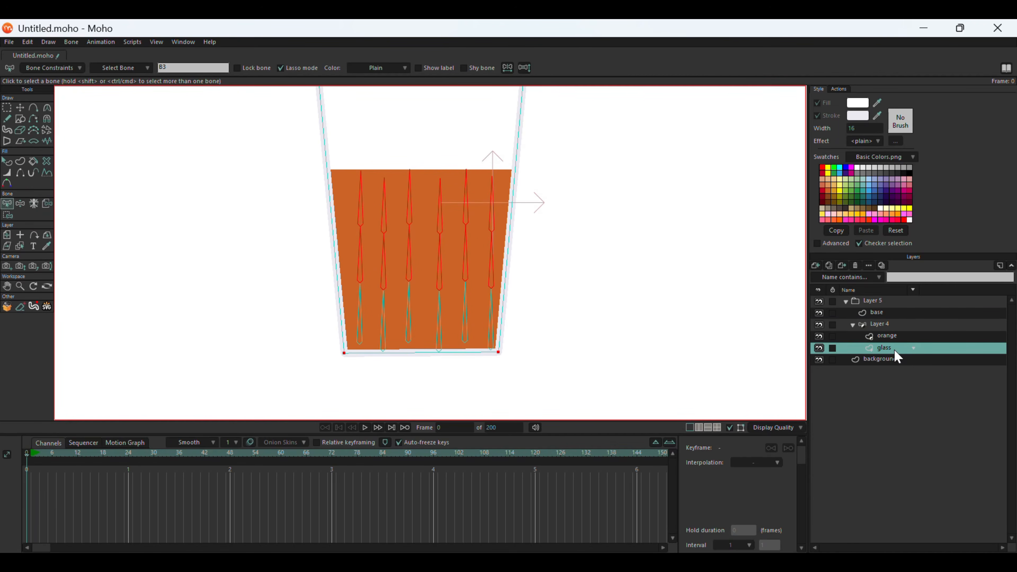
left_click(47, 203)
left_click(22, 109)
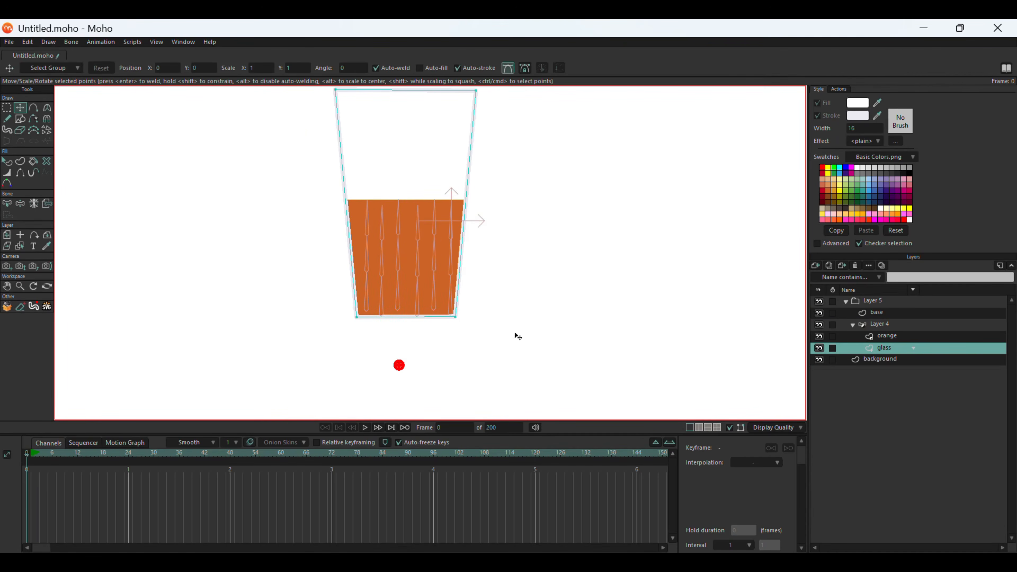
scroll(479, 291, "down", 3)
scroll(445, 180, "up", 5)
scroll(447, 324, "down", 3)
- Collapse the outer glass group and key its position at frame 24, undoing the stray transform a few frames further on
left_click_drag(30, 458, 130, 491)
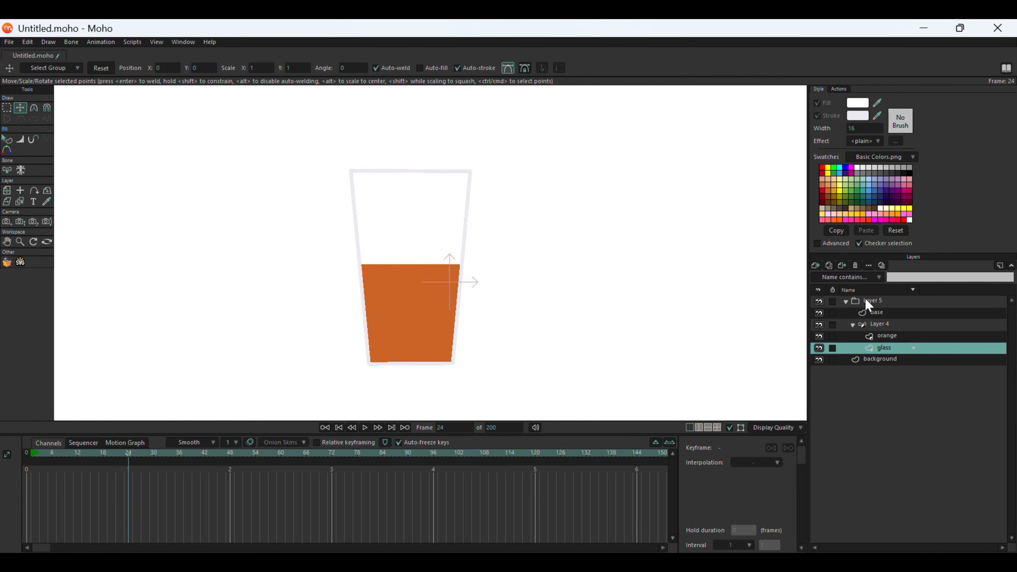
left_click(869, 302)
left_click(846, 302)
left_click_drag(136, 457, 154, 466)
left_click(128, 477)
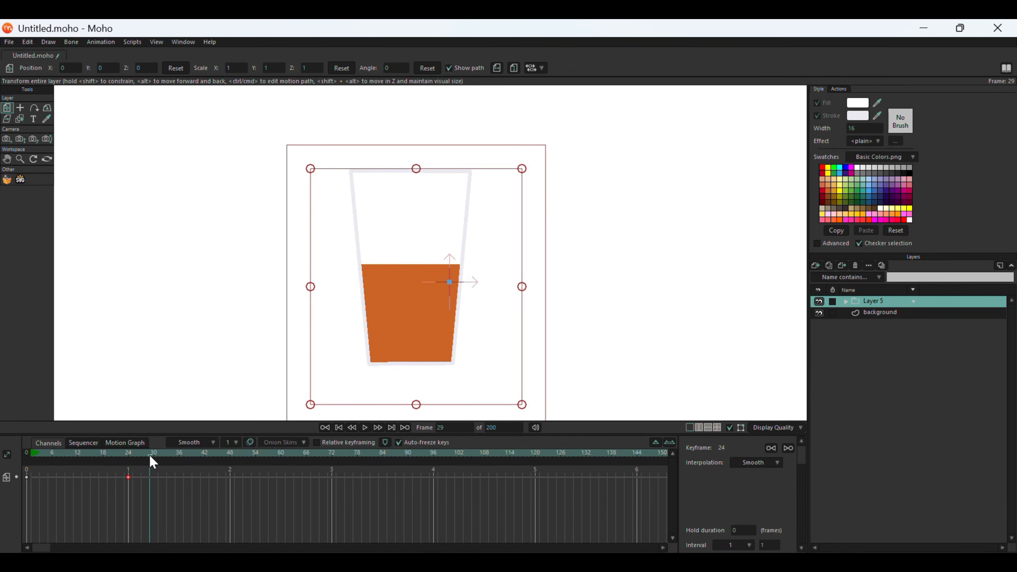
left_click_drag(530, 403, 532, 391)
key("ctrl+z")
- At frame 0, move the outer group's origin to the lower centre of the glass
left_click(340, 427)
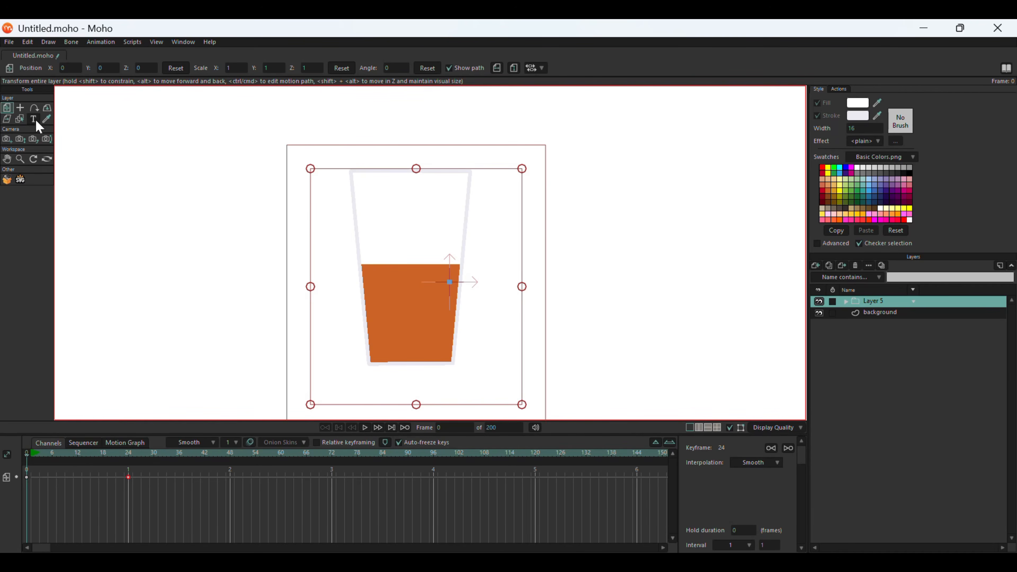
left_click(20, 108)
left_click(410, 344)
- Animate the glass group tilting from side to side with rotation keyframes at frames 30, 36, 42 and 48, ending near -10 degrees
left_click_drag(27, 460, 126, 491)
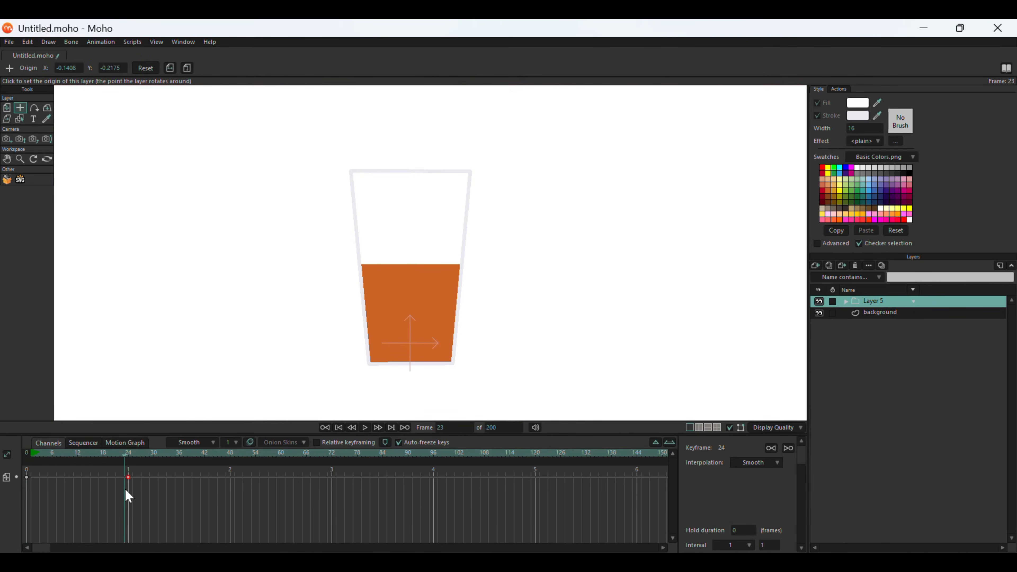
left_click(7, 108)
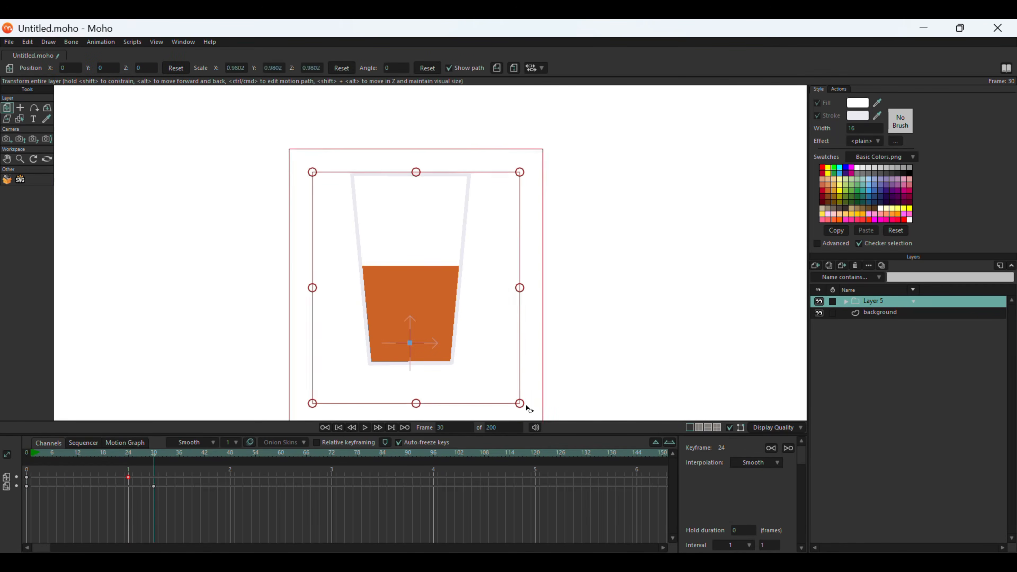
left_click_drag(311, 166, 244, 181)
left_click_drag(156, 453, 242, 518)
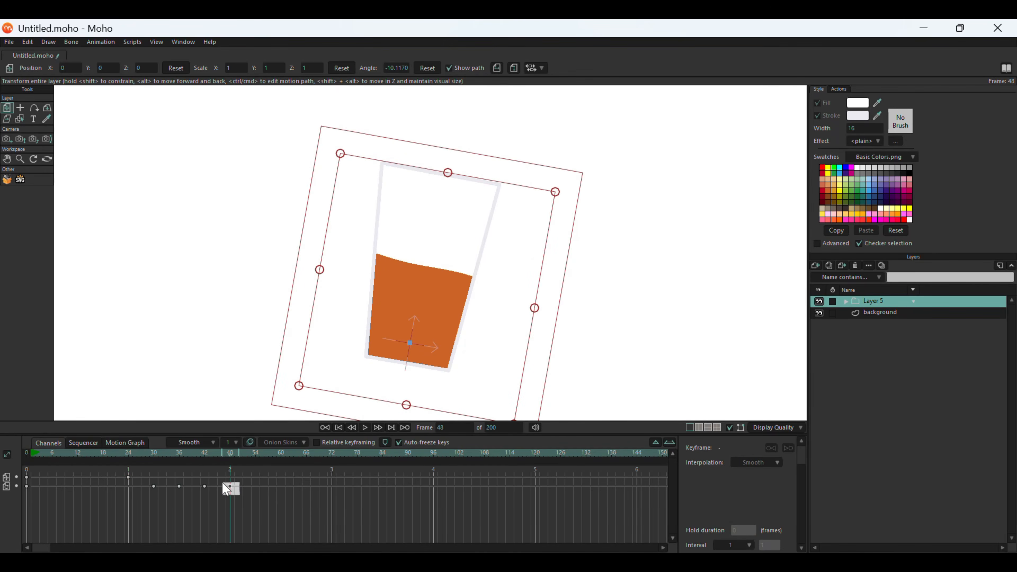
- Set the rotation keyframe at frame 48 to Cycle interpolation with an absolute value of 55
left_click(230, 486)
right_click(230, 487)
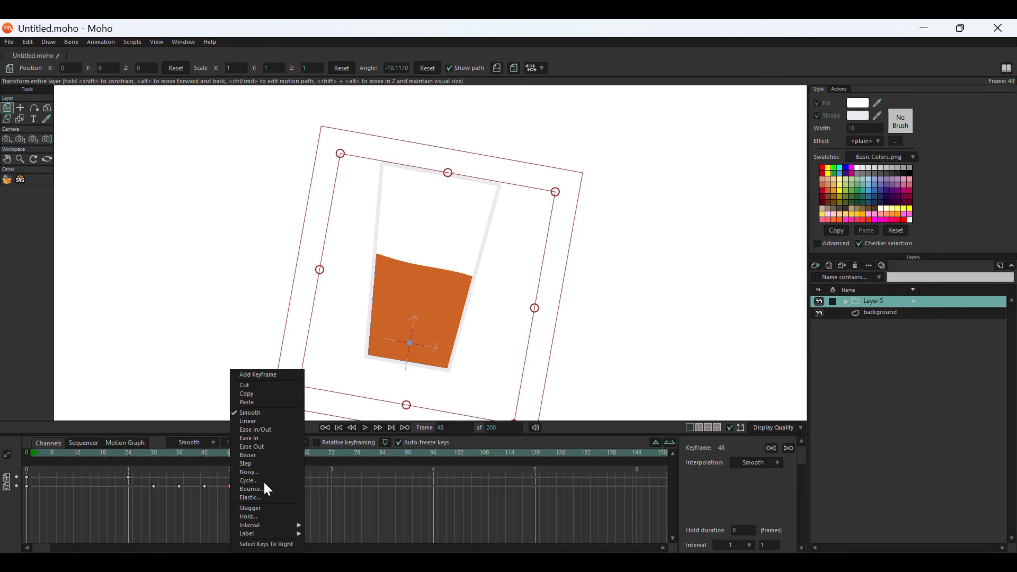
left_click(249, 481)
double_click(741, 483)
type("55")
key("Return")
- Preview the tilt, shift the group's animation keyframes 12 frames earlier to start at frame 12, and play it again
left_click_drag(234, 454, 144, 454)
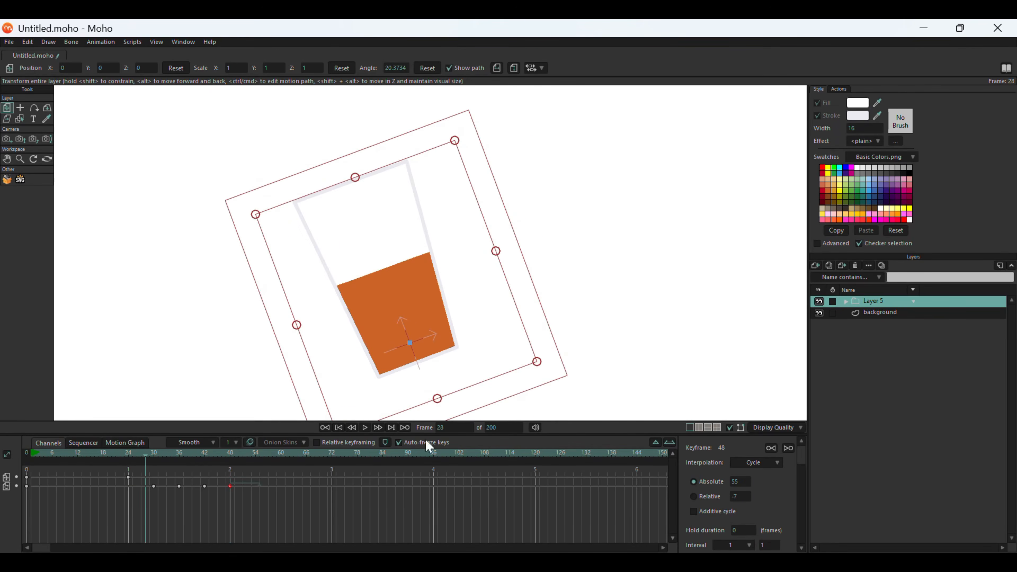
left_click(365, 427)
left_click(338, 428)
left_click_drag(100, 475, 234, 495)
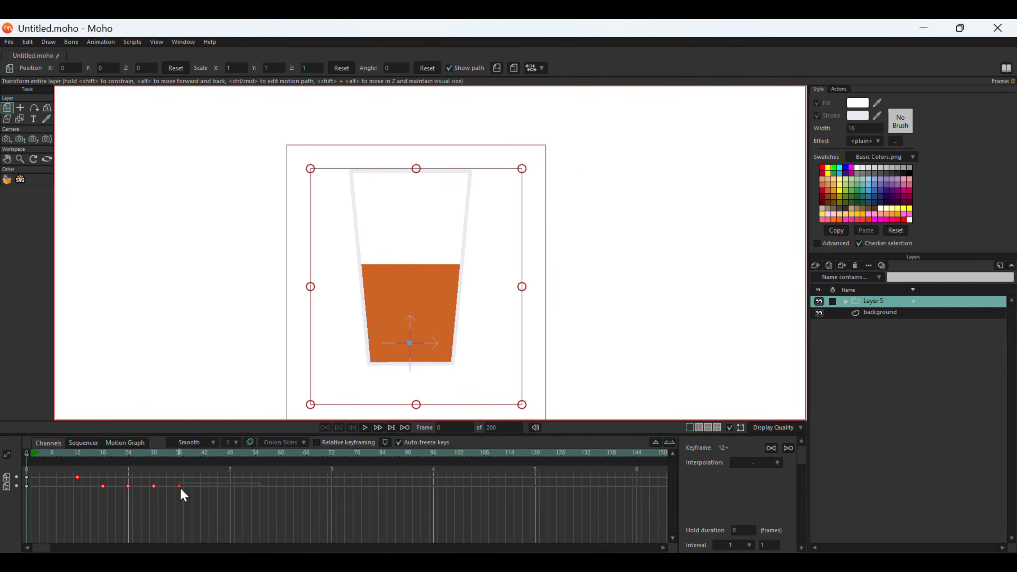
left_click(365, 428)
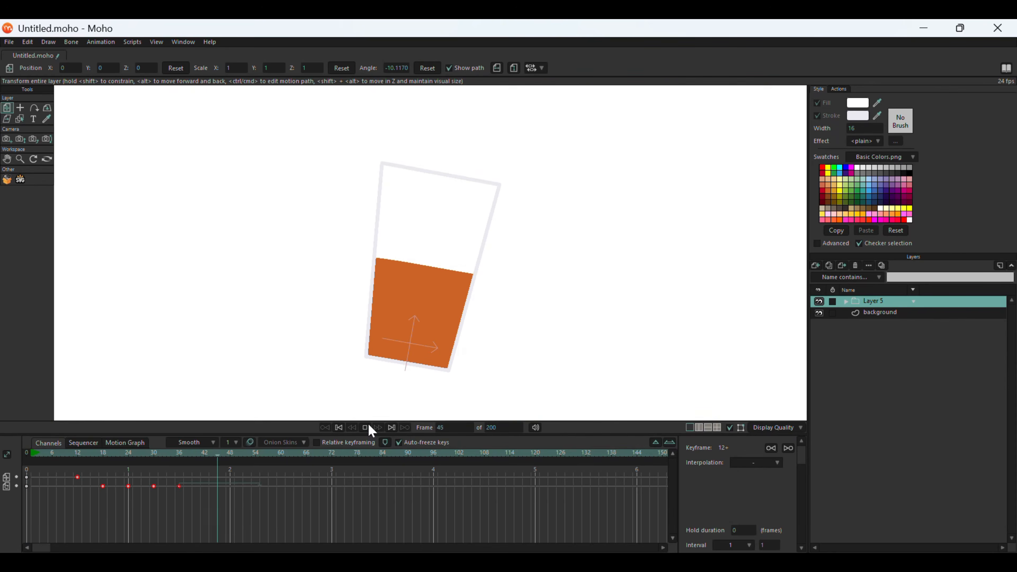
- Move the group's animation keyframes to start at frame 61, play the animation and rewind it
left_click_drag(182, 492, 384, 500)
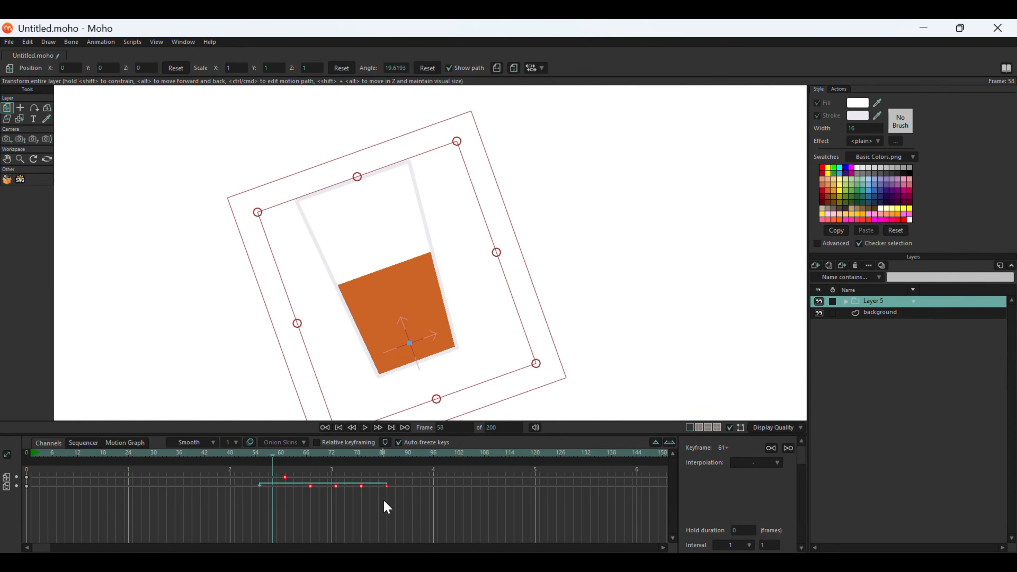
left_click(359, 431)
left_click(364, 428)
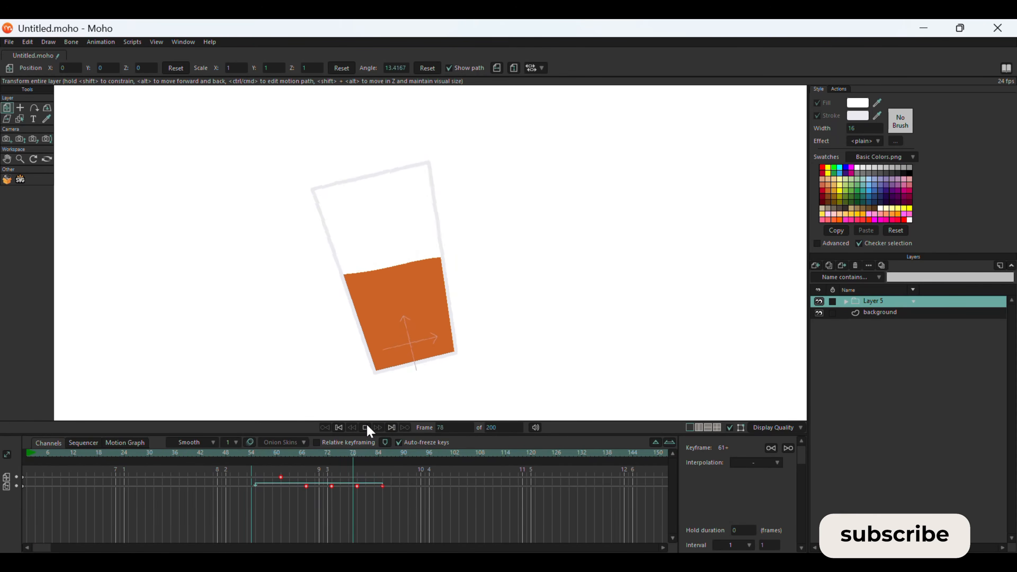
left_click(367, 428)
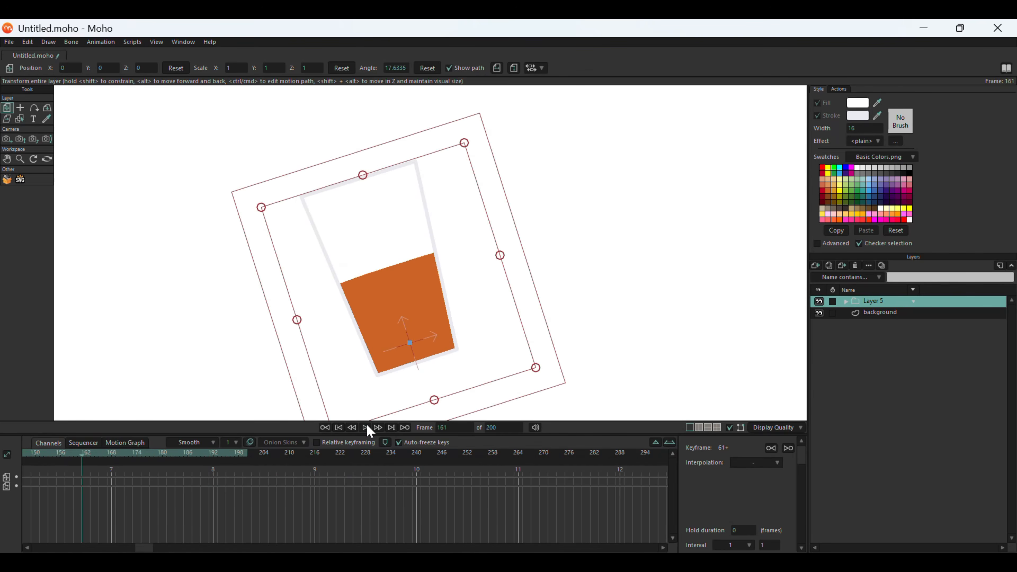
left_click(339, 428)
- At frame 48, rotate the glass group almost upright, to about -0.6 degrees, as a new keyframe
left_click_drag(28, 460, 230, 521)
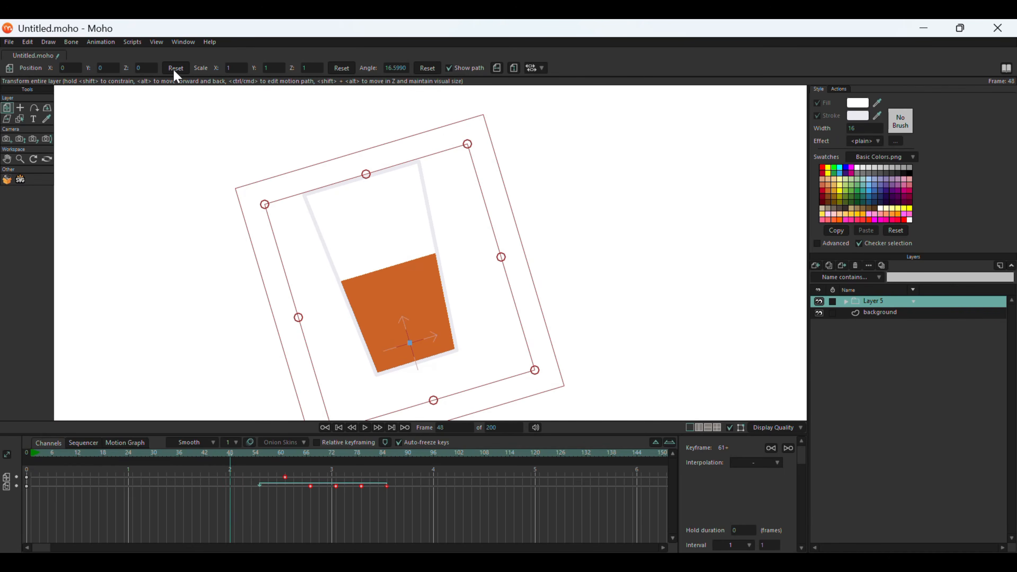
left_click_drag(548, 361, 548, 362)
left_click_drag(489, 139, 540, 170)
mouse_move(231, 461)
left_mouse_down()
mouse_move(301, 475)
mouse_move(76, 451)
mouse_move(232, 476)
left_mouse_up()
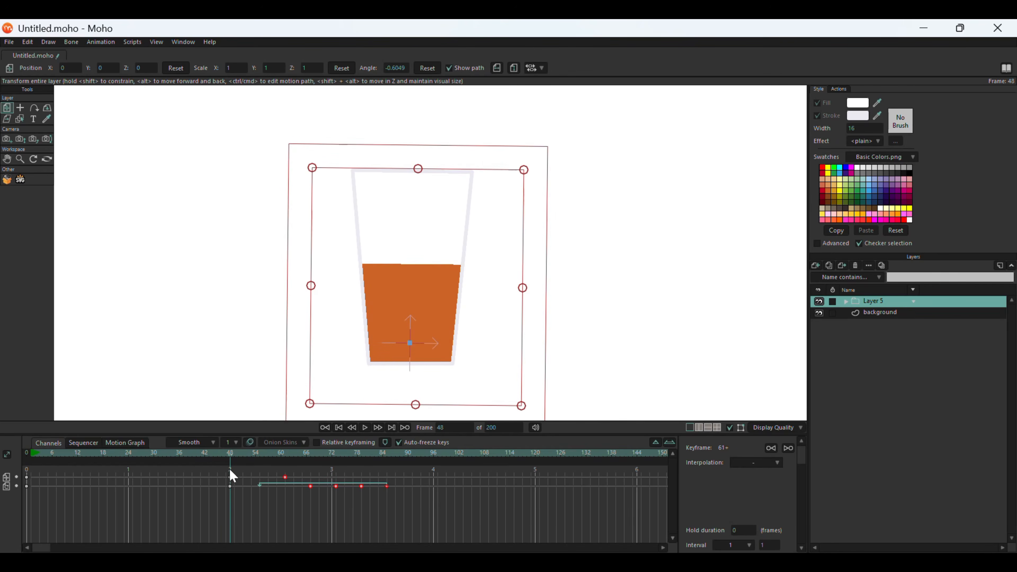
- Start exporting the animation through the Export Animation settings
left_click(12, 42)
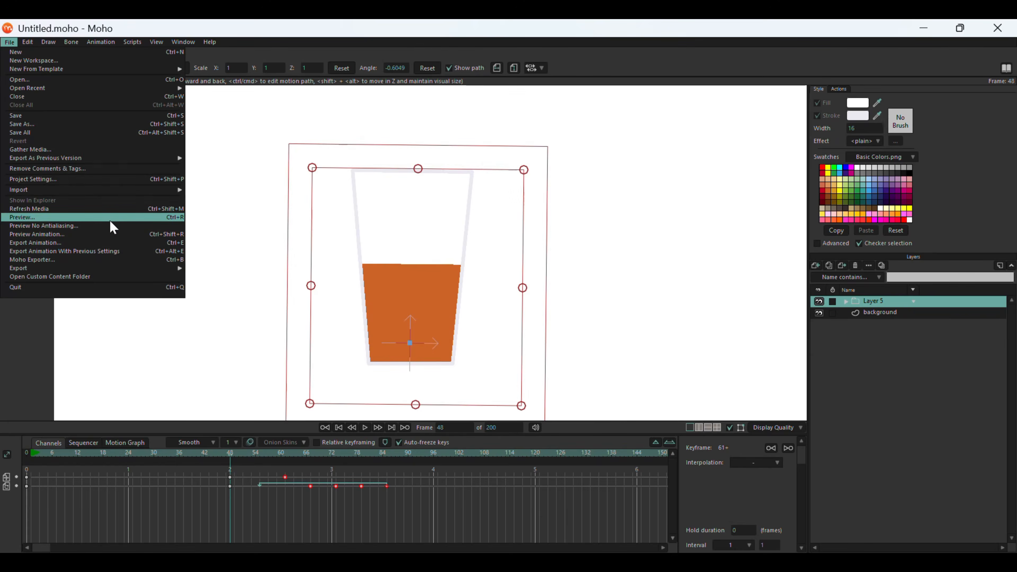
left_click(116, 243)
left_click(380, 387)
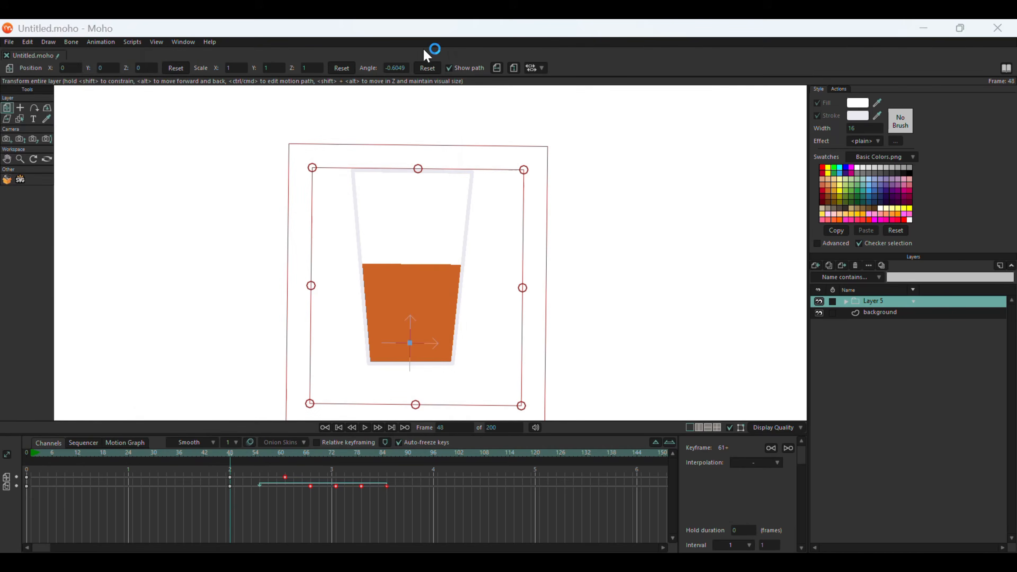